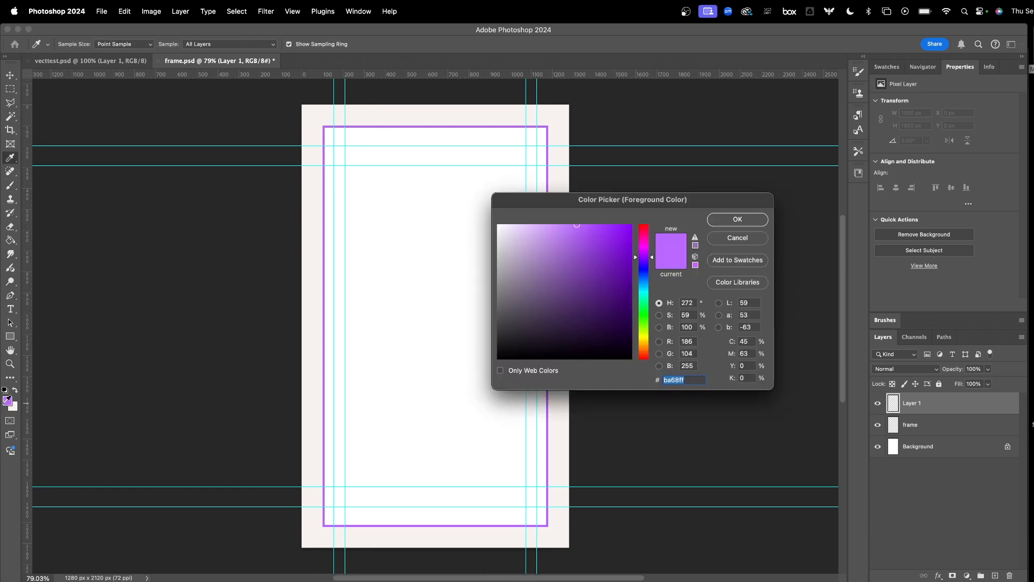
Set the foreground color to near-black and paint a rough volcano outline with crater strokes in the lower half of the frame.
left_click(501, 340)
left_click(744, 220)
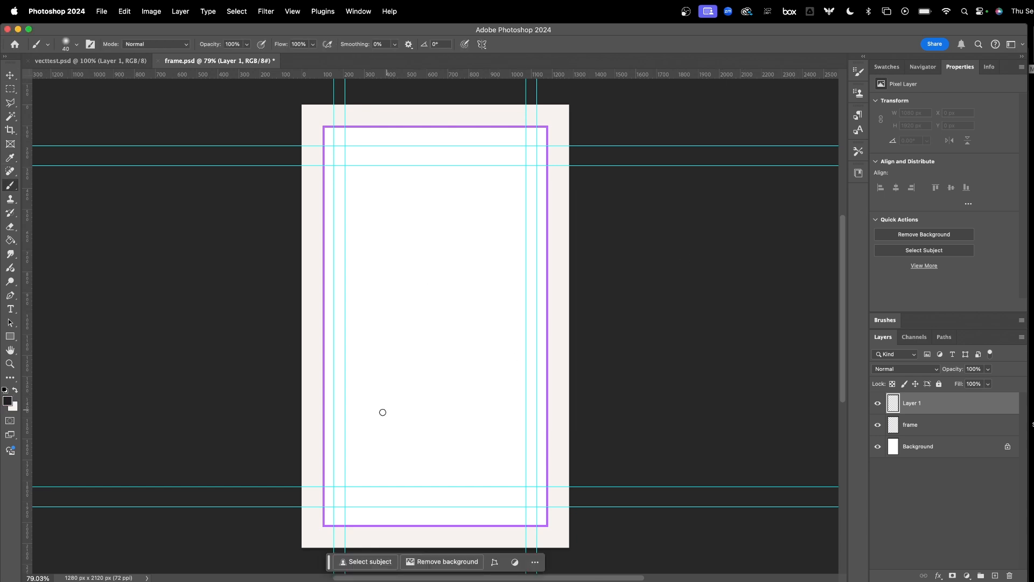
mouse_move(344, 430)
left_mouse_down()
mouse_move(369, 357)
mouse_move(409, 363)
mouse_move(446, 341)
mouse_move(453, 374)
mouse_move(513, 471)
mouse_move(336, 465)
mouse_move(344, 426)
left_mouse_up()
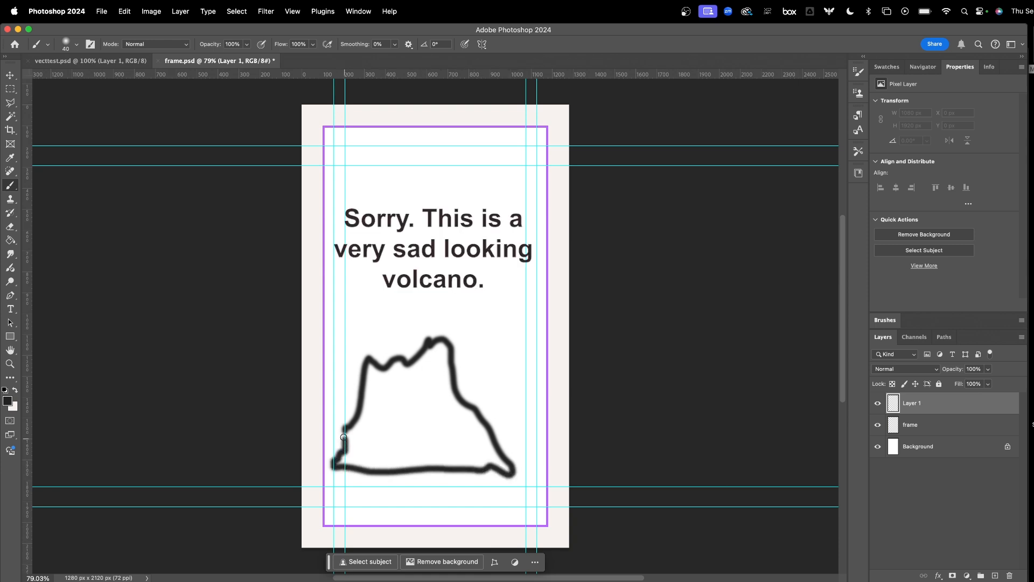
left_click_drag(434, 345, 434, 379)
left_click_drag(409, 362, 409, 391)
left_click_drag(384, 366, 386, 388)
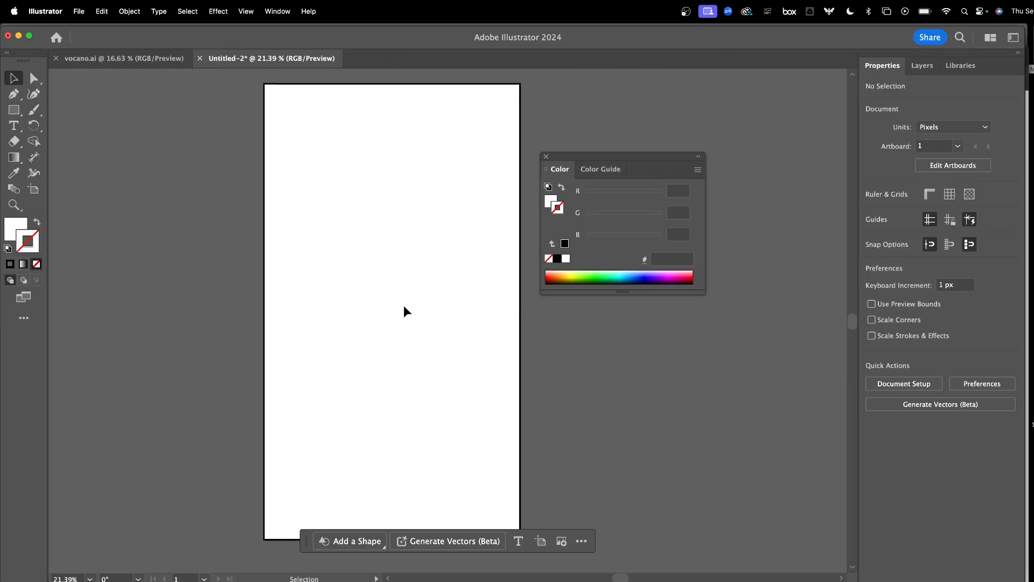
In Illustrator, rename the layer above Frame as volcano.
left_click(922, 66)
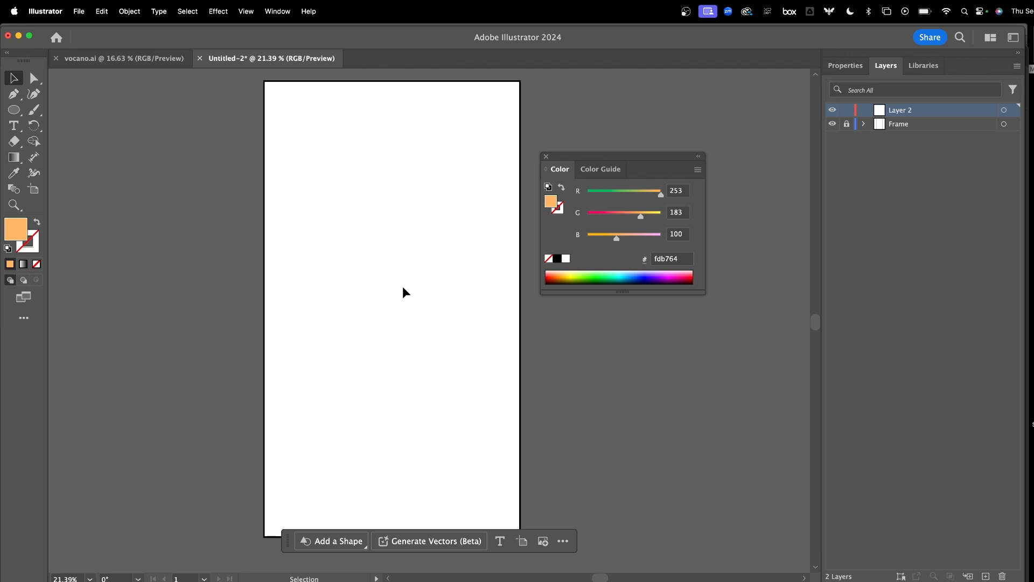
double_click(904, 111)
type("volcano")
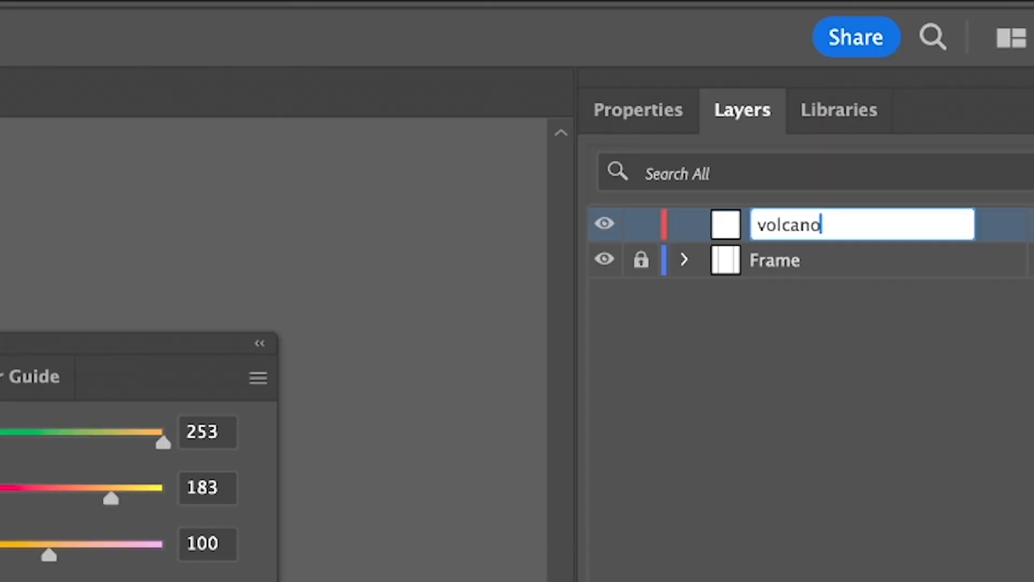
key("Return")
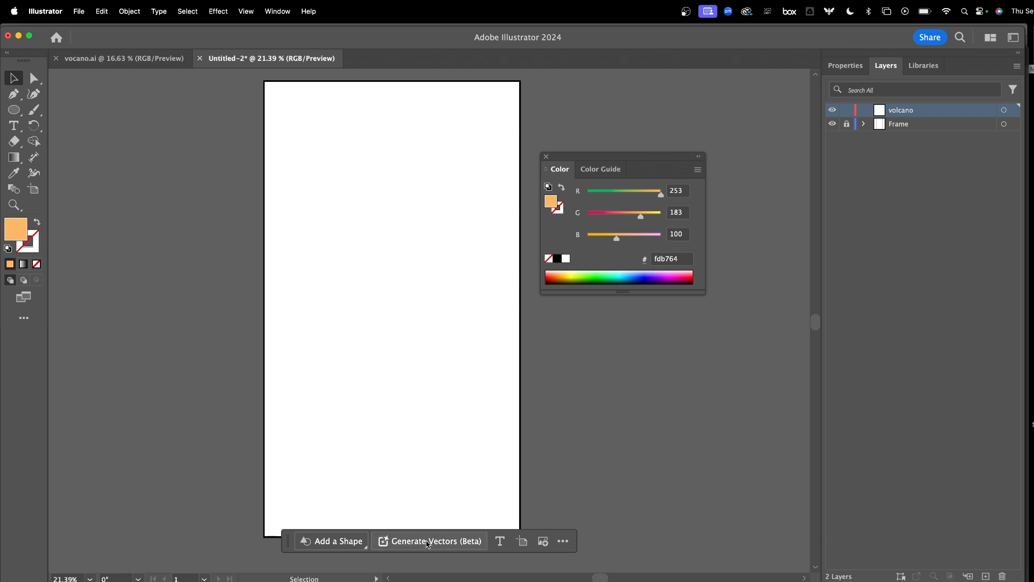
Generate a Subject vector from the prompt "a peaceful volcano on a small island without any background.".
left_click(428, 542)
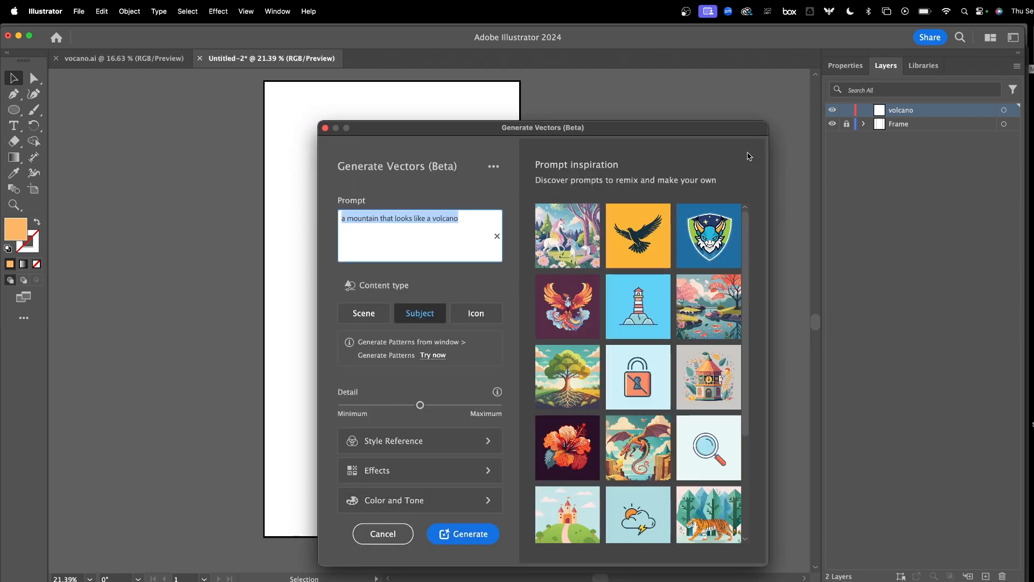
triple_click(389, 225)
type("a")
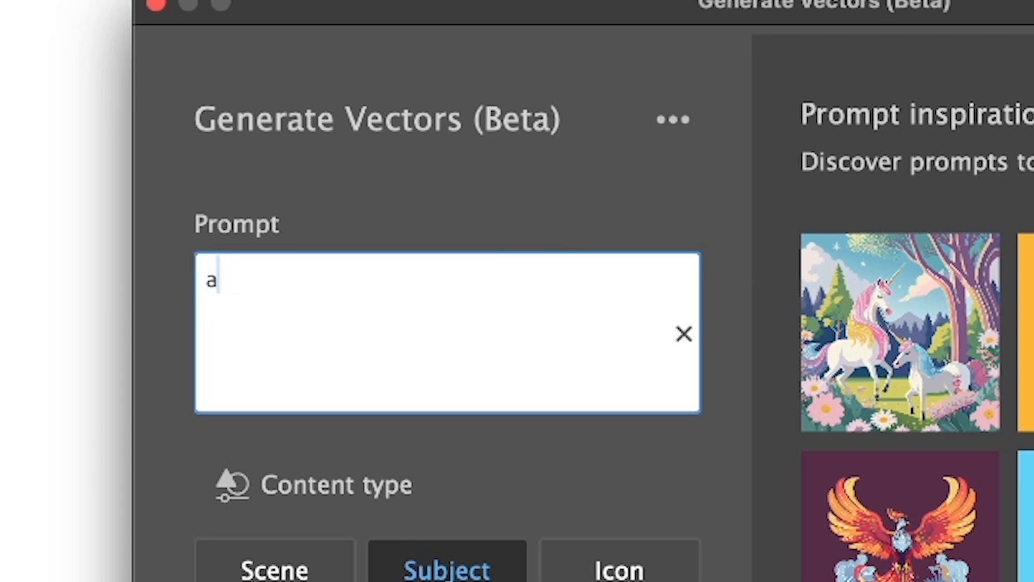
type(" peacefu")
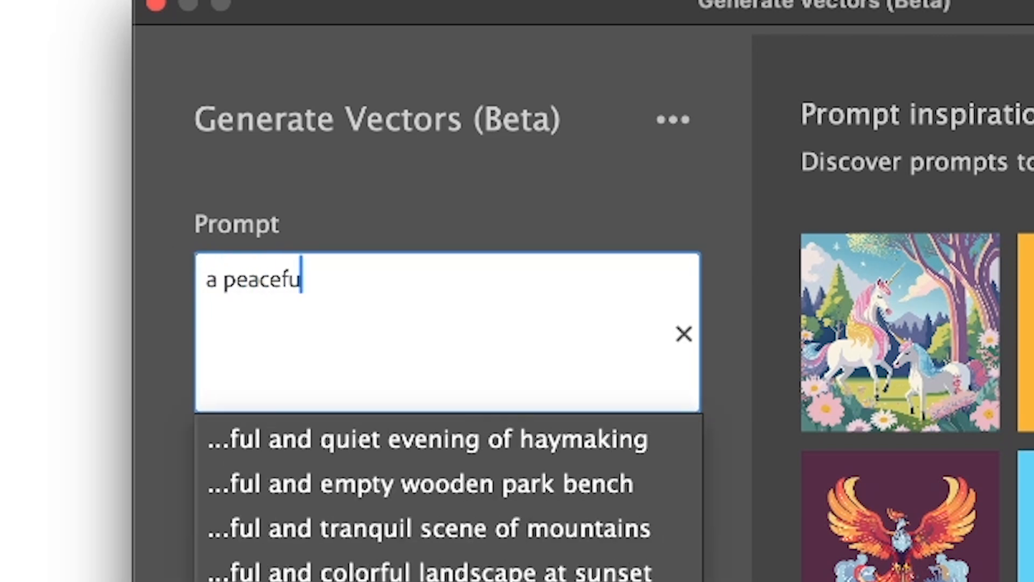
type("l volc")
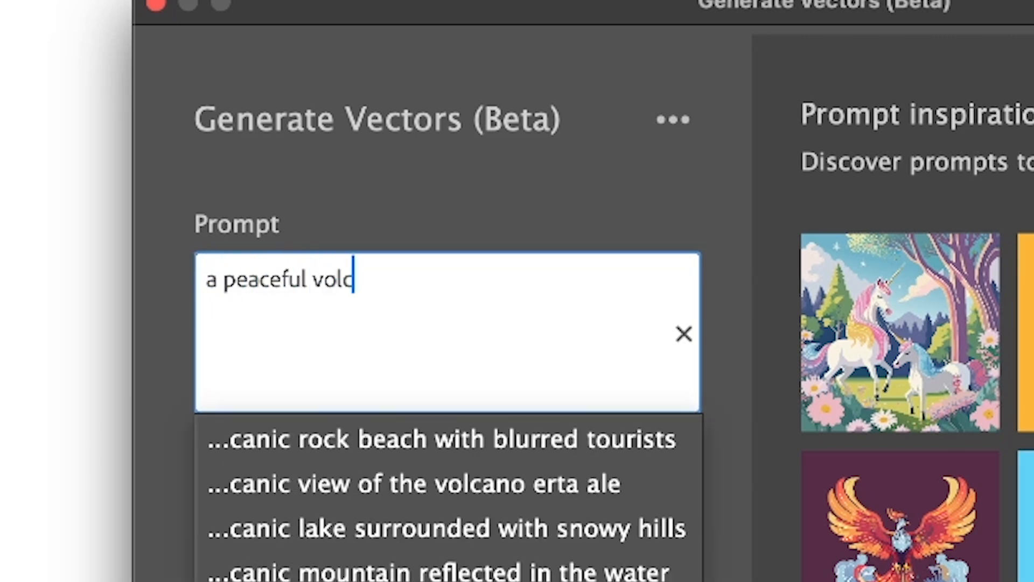
type("ano")
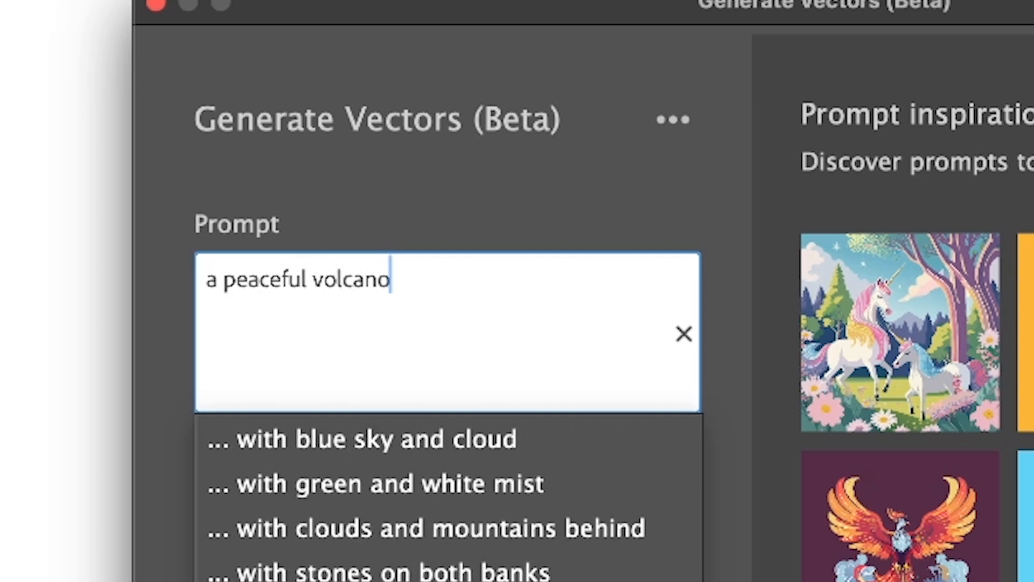
type(" on")
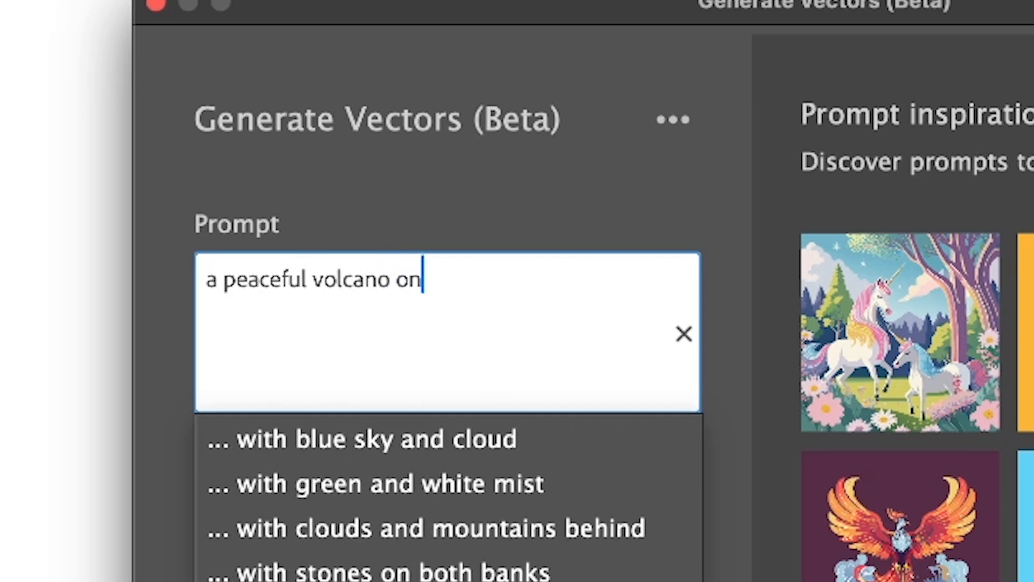
type(" a small ")
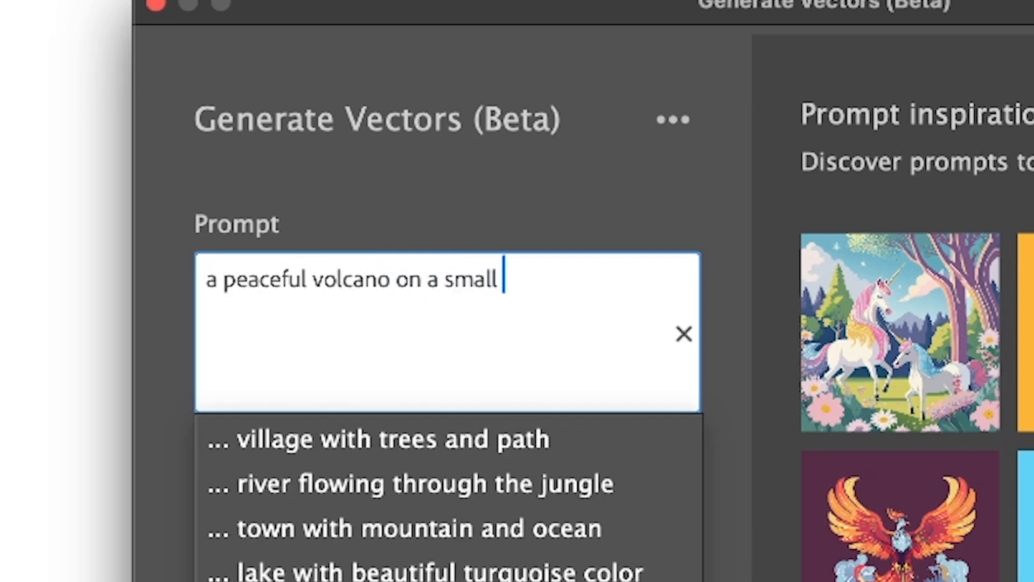
type("isl")
type("and")
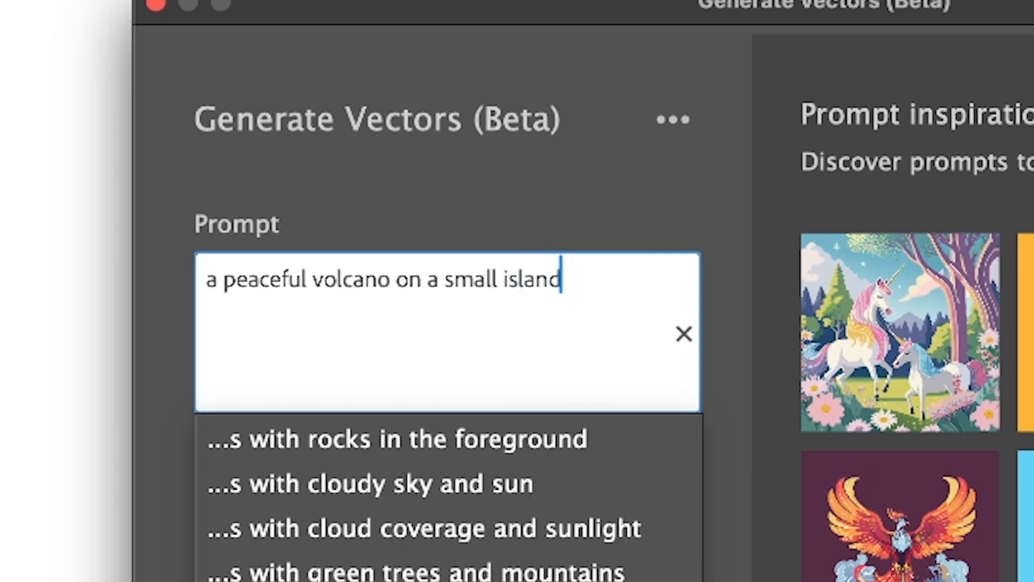
type(" without any ")
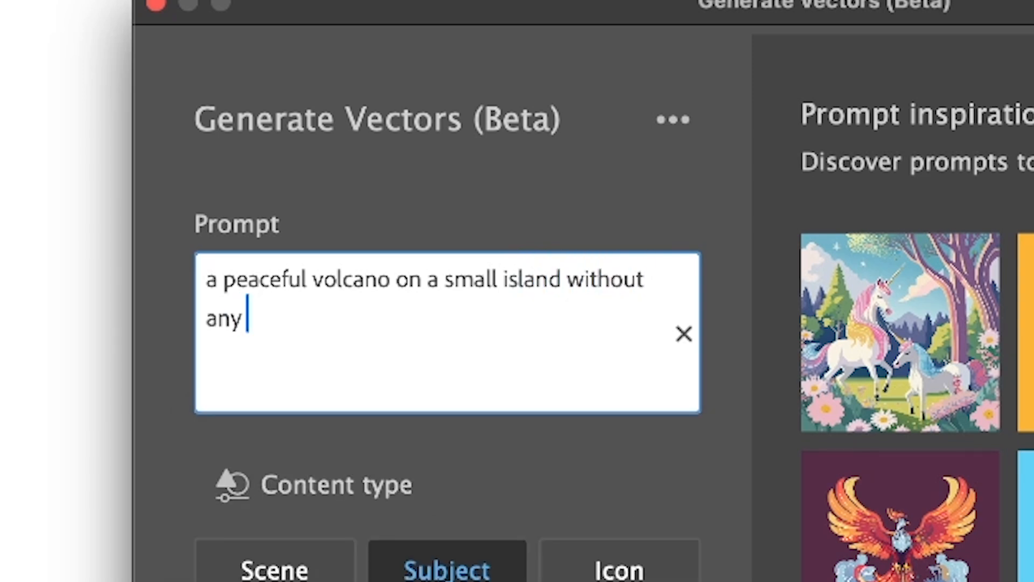
type("backgrou")
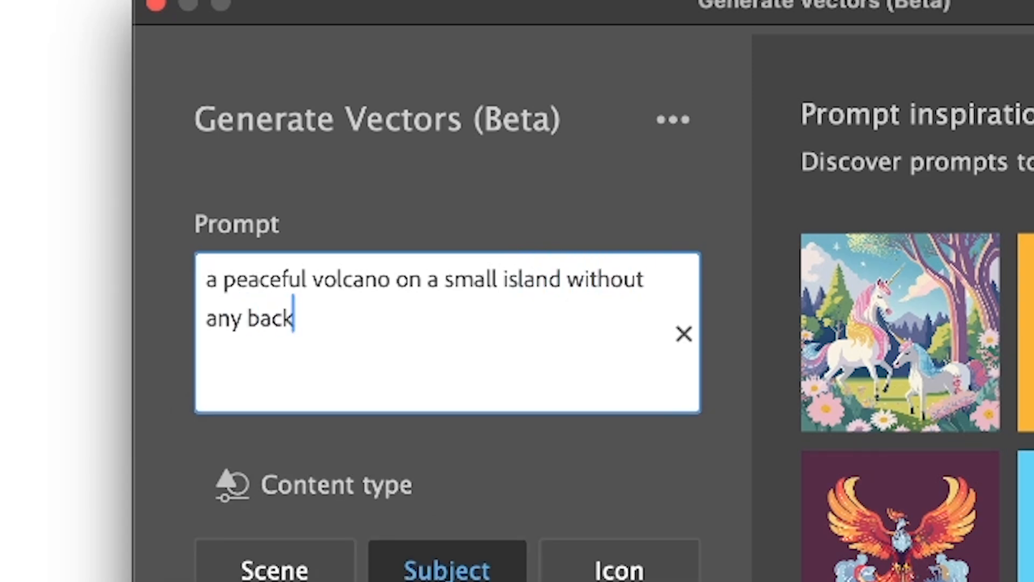
type("nd.")
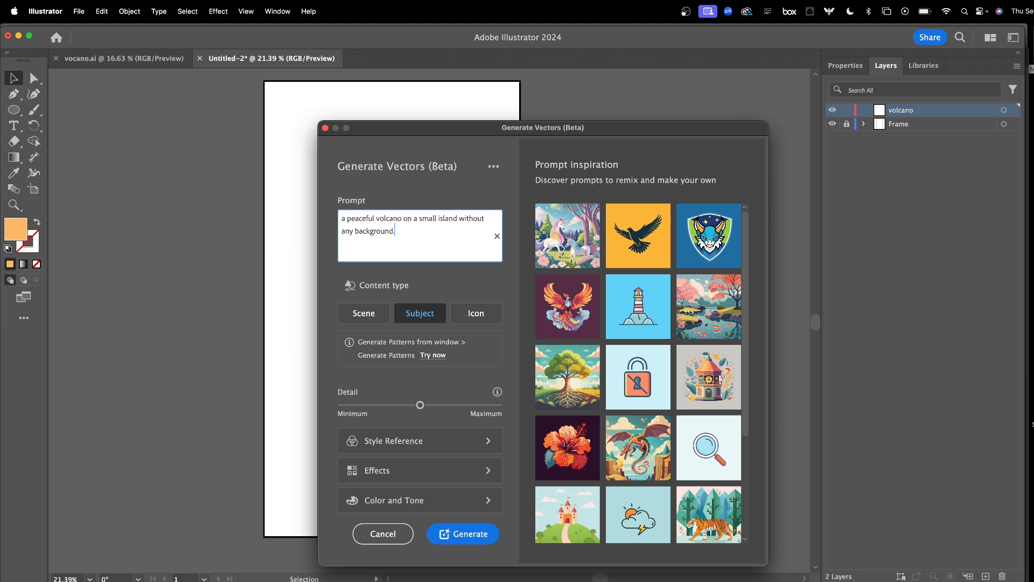
left_click(469, 535)
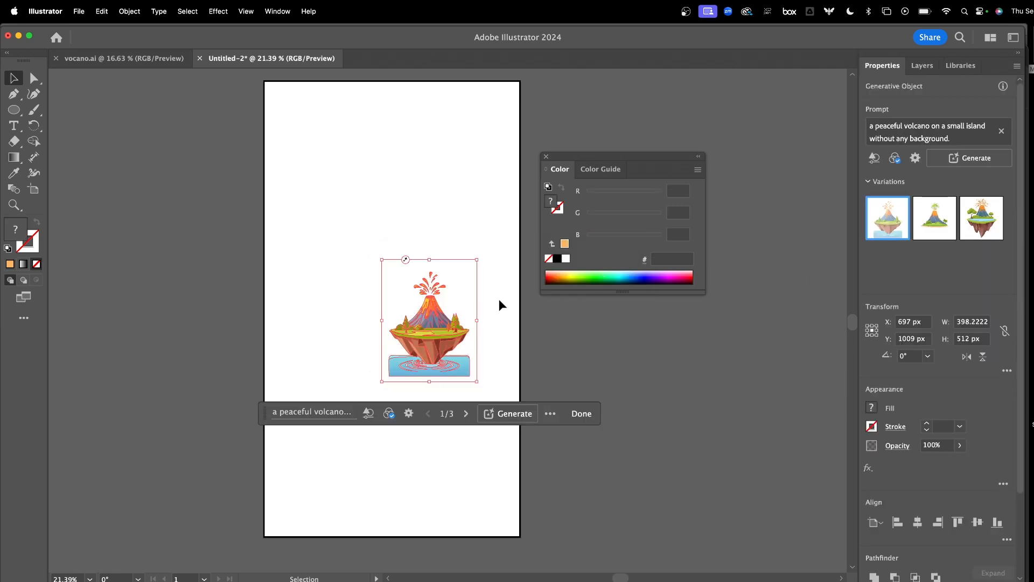
Compare the generated variations, generate additional ones, and apply the island volcano with a large smoke cloud and a blue sea.
left_click(942, 227)
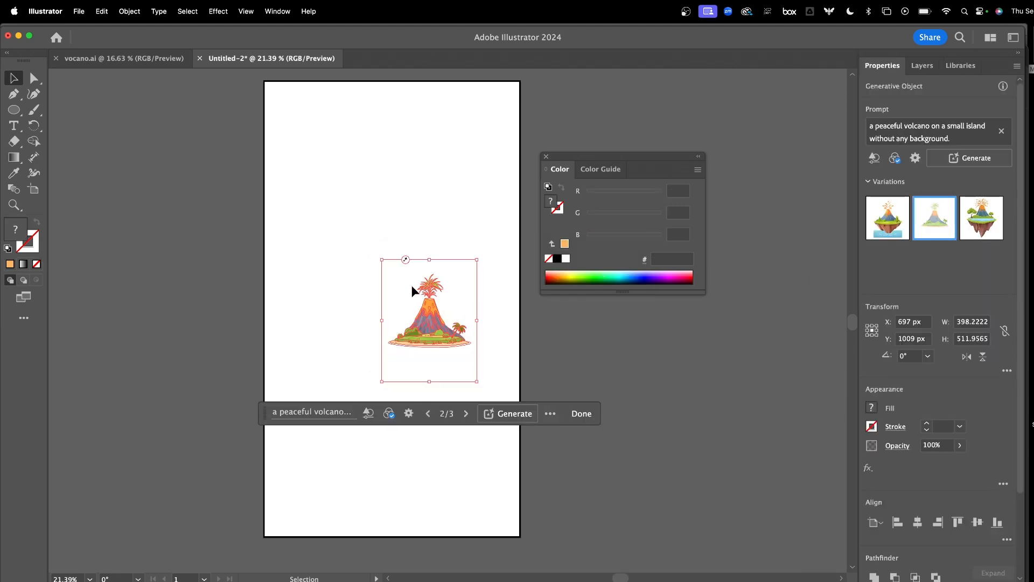
left_click(983, 223)
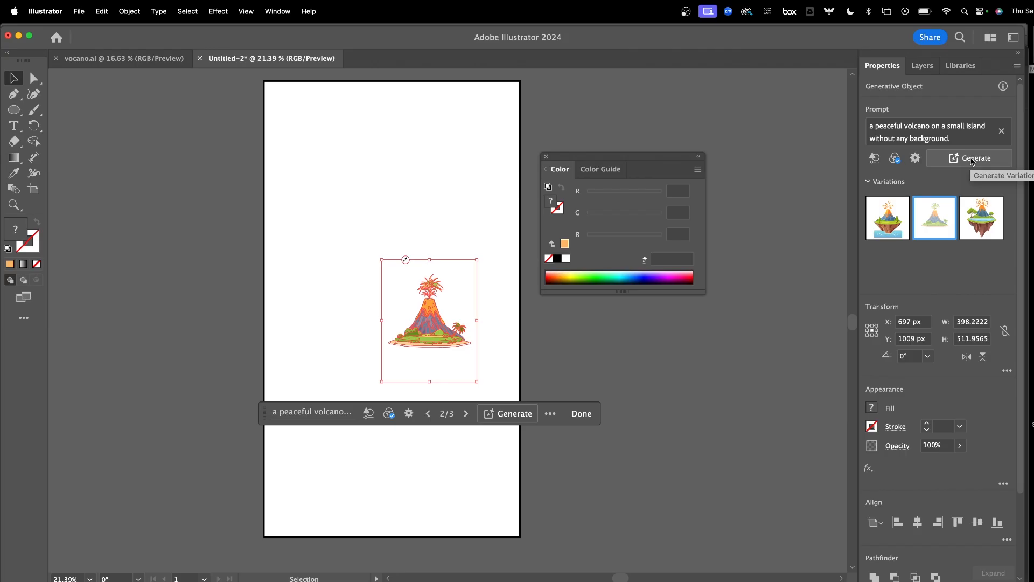
left_click(867, 308)
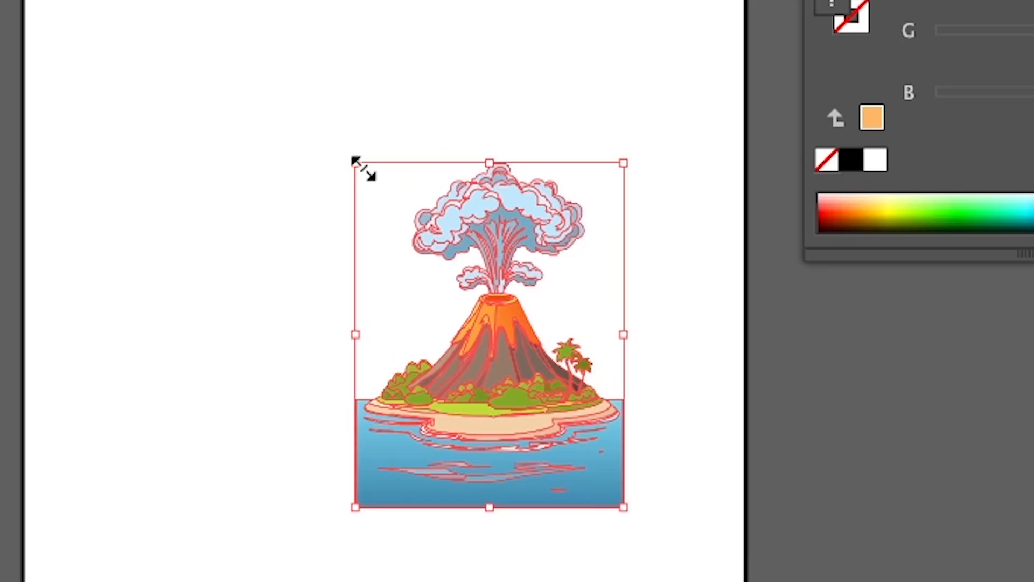
Enlarge the volcano artwork proportionally to about 634 by 815 px and deselect it.
left_click_drag(382, 259, 361, 232)
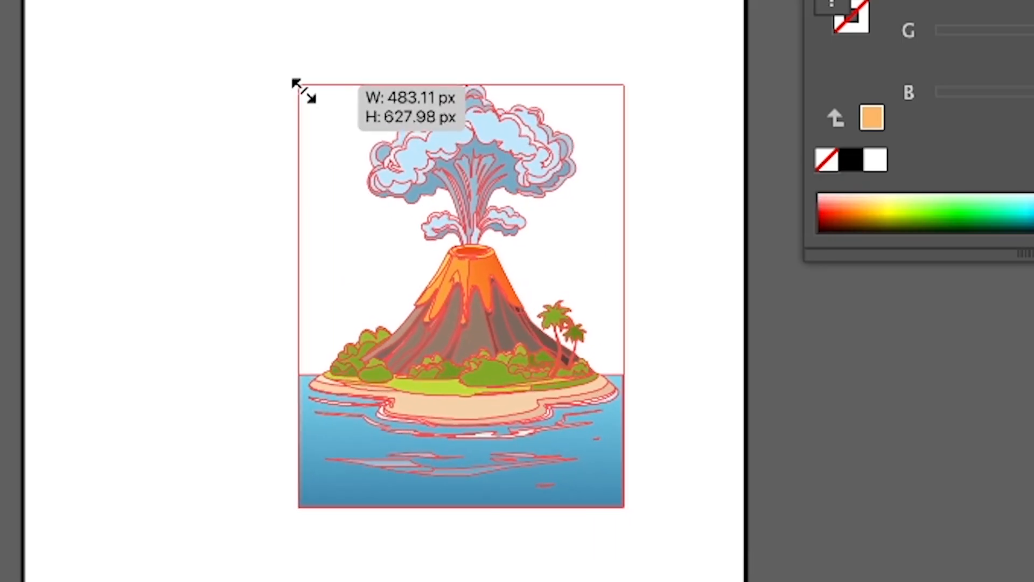
left_click_drag(303, 91, 202, 0)
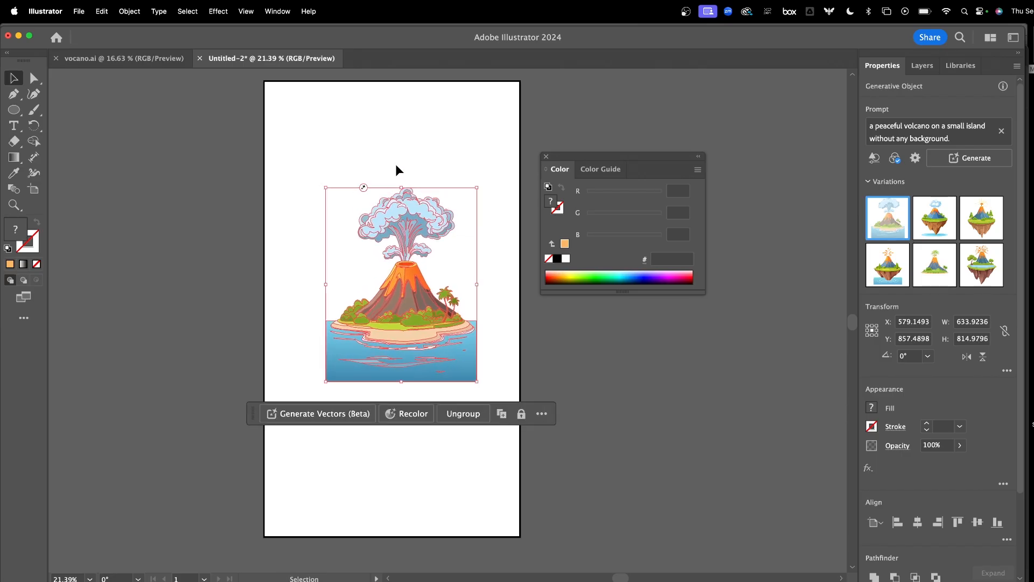
left_click(397, 167)
Isolate the nested water group beneath the island, delete it, and leave isolation mode.
key("super+equal")
key("super+equal")
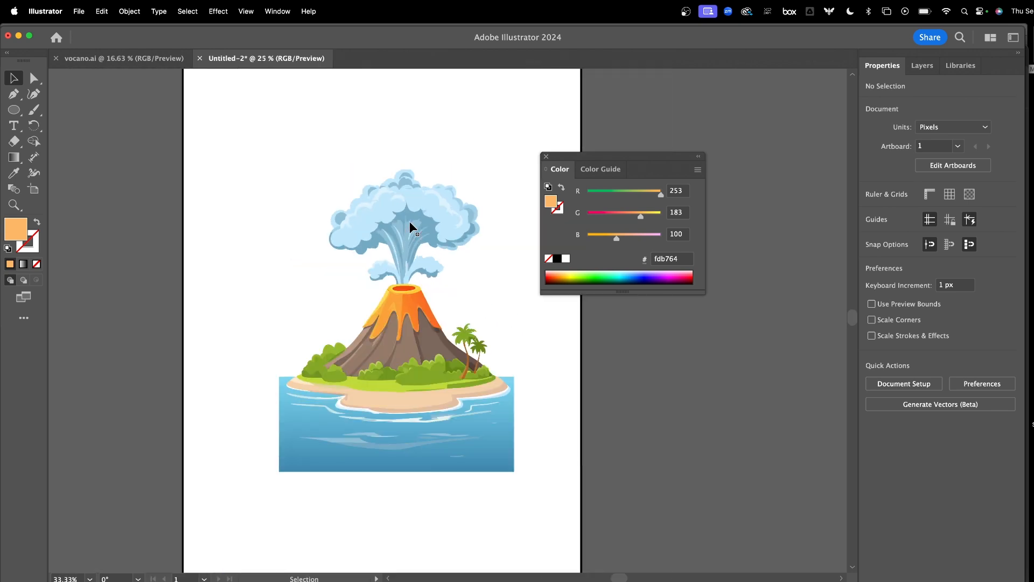
double_click(405, 458)
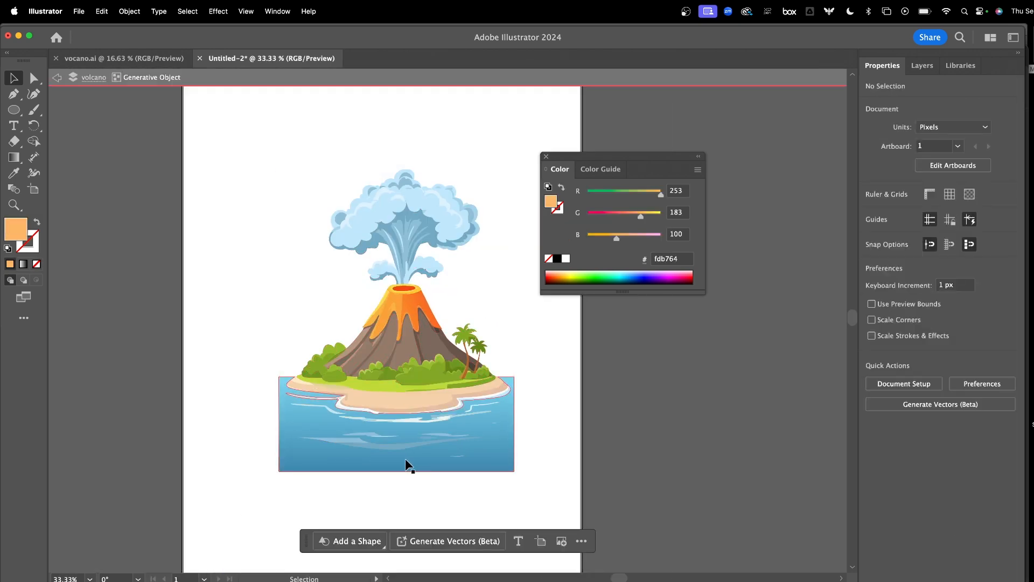
double_click(405, 457)
double_click(405, 458)
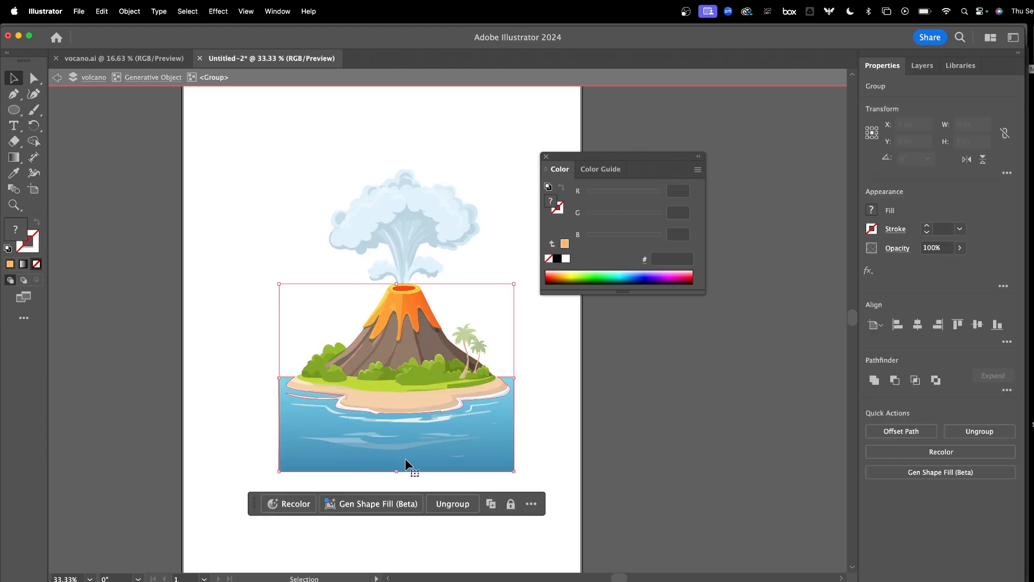
left_click(405, 458)
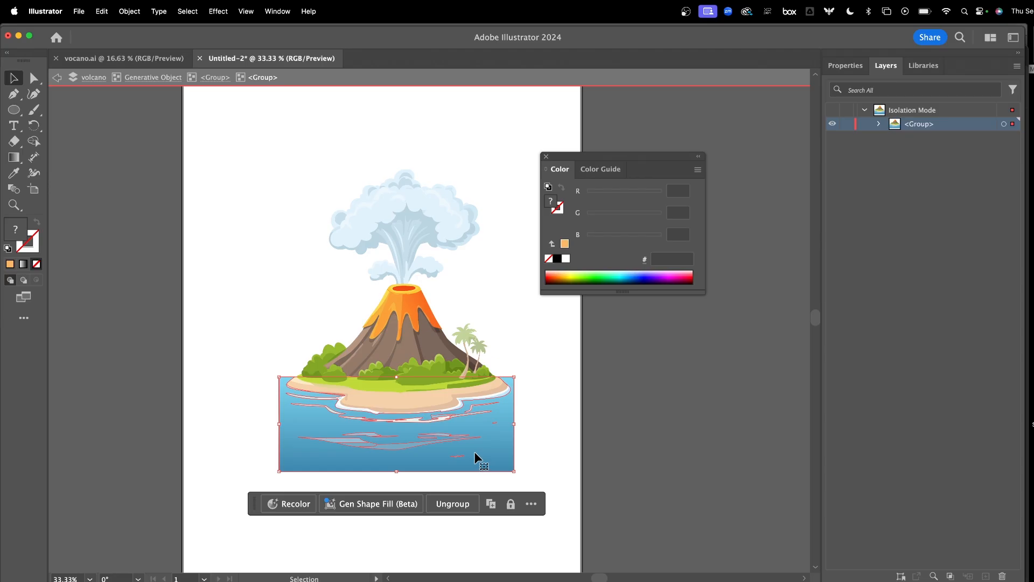
left_click(474, 452)
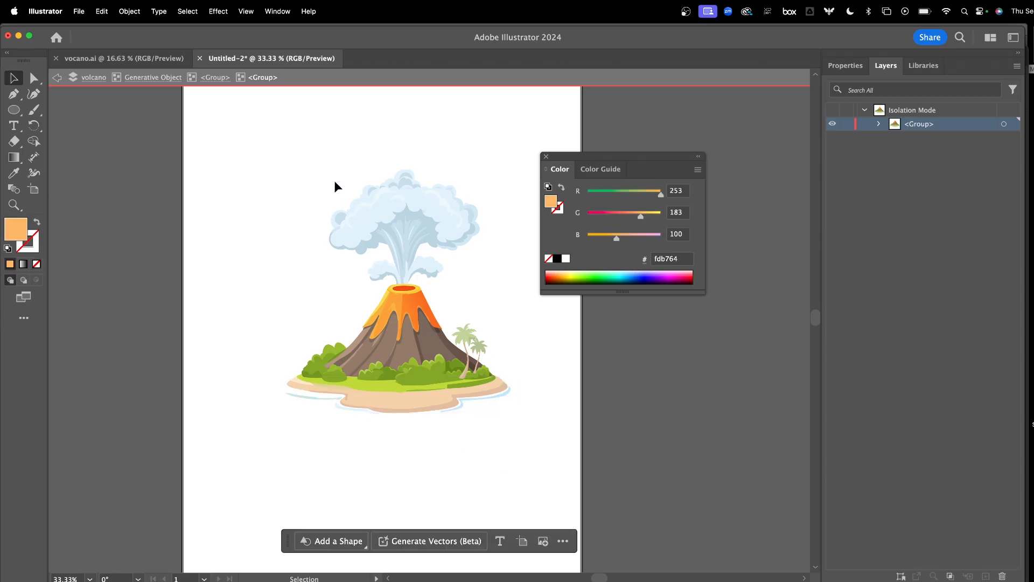
key("Escape")
left_click(369, 218)
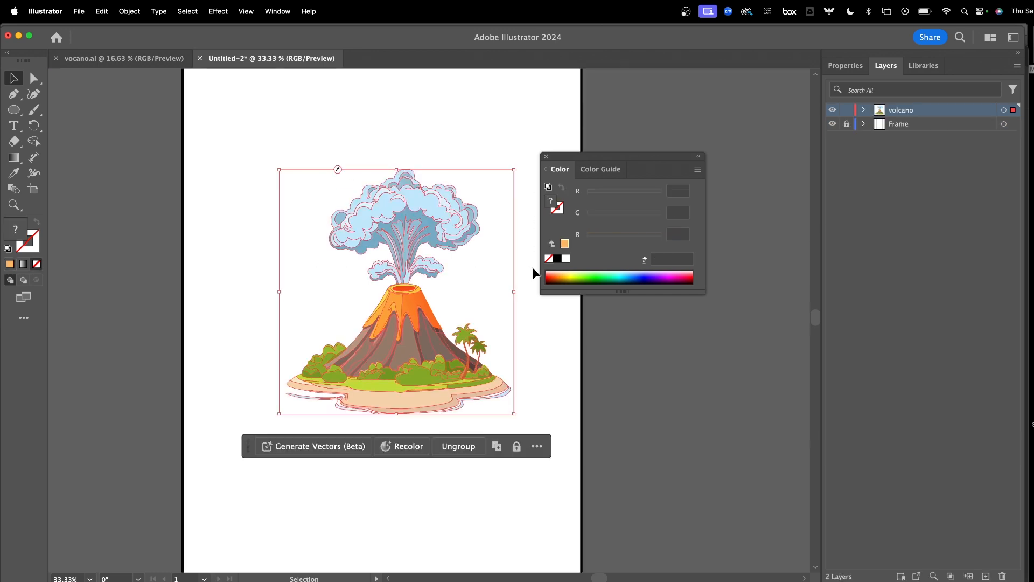
key("Delete")
key("super+z")
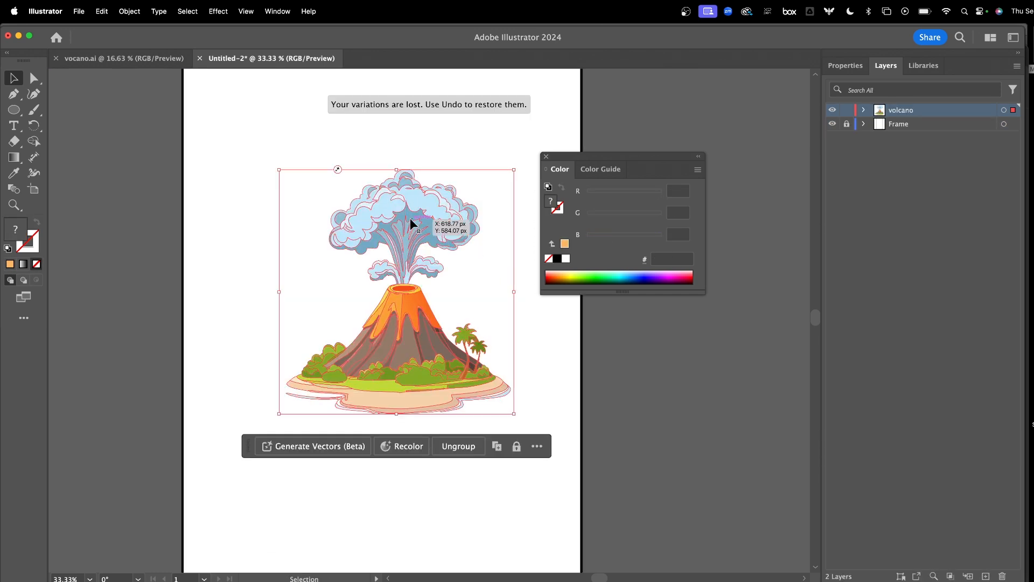
Isolate the contents of the generated artwork and delete the smoke cloud group above the crater.
double_click(383, 211)
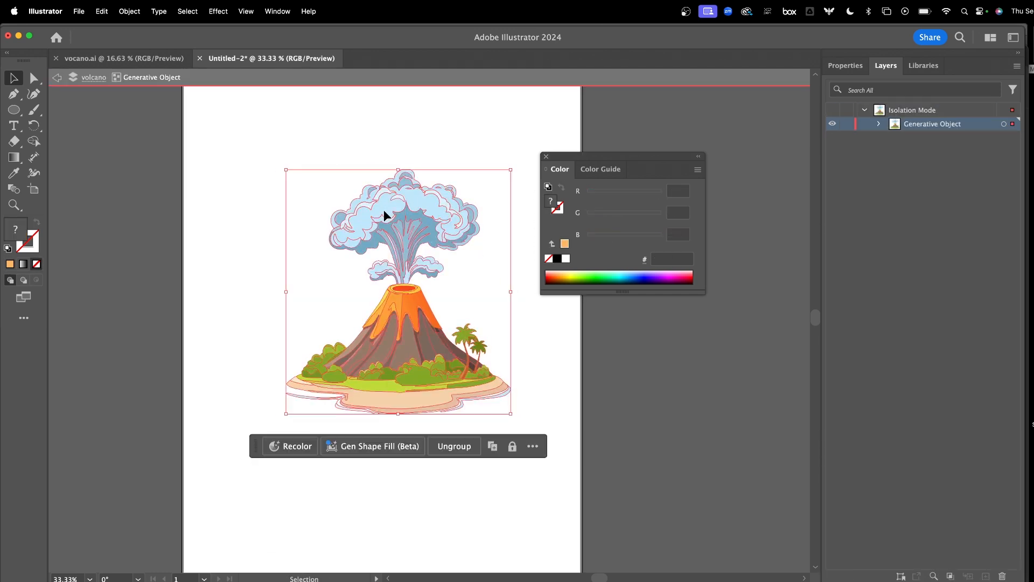
double_click(384, 213)
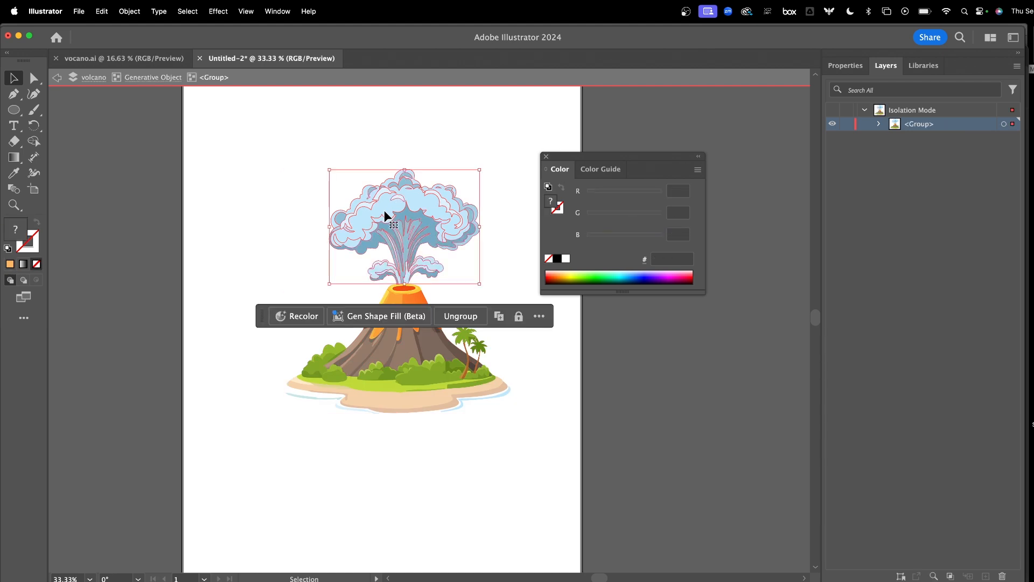
key("Delete")
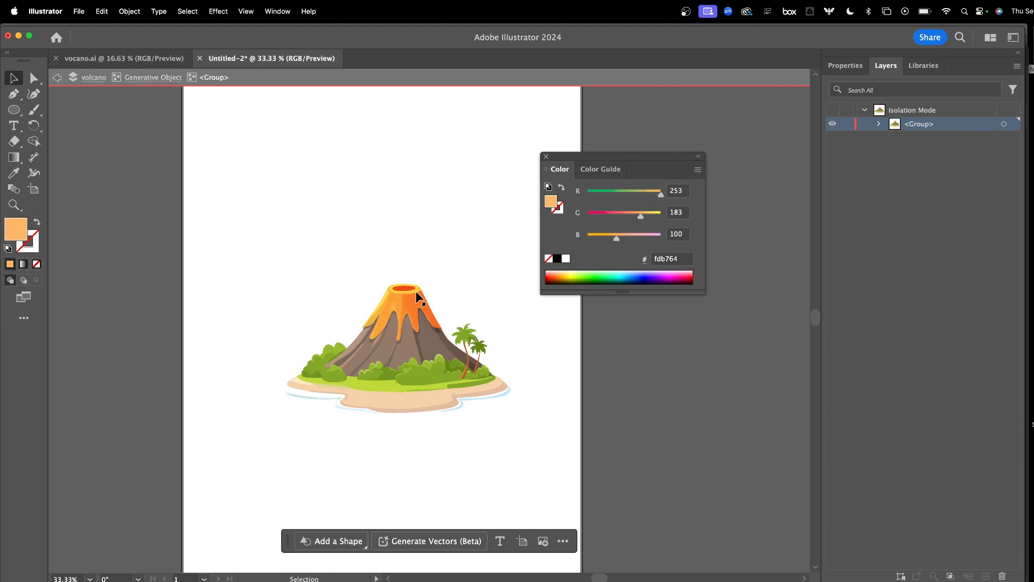
Isolate the nested group that holds the orange lava on the volcano's upper slopes.
scroll(408, 299, "up", 3)
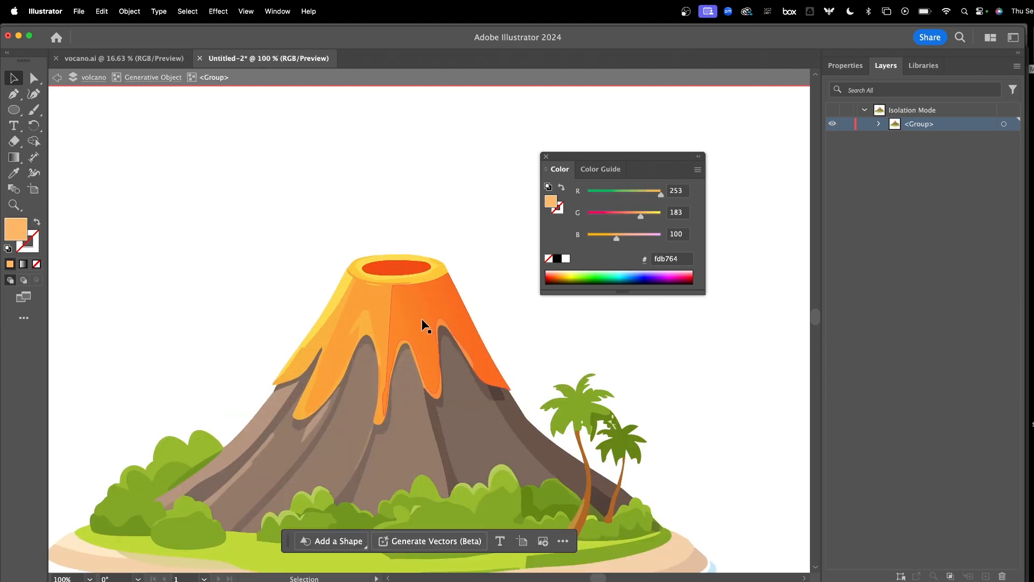
double_click(421, 315)
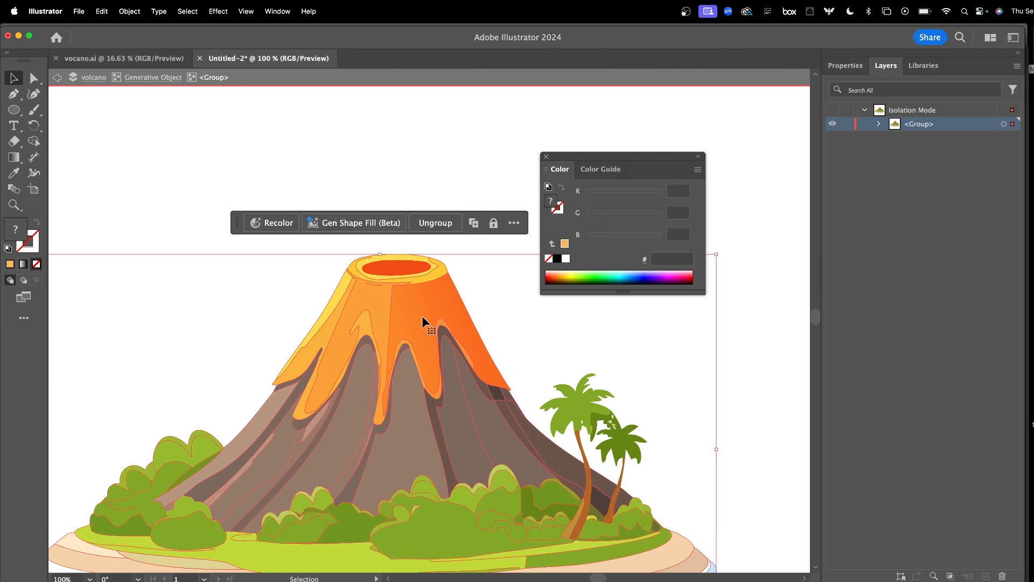
left_click(421, 316)
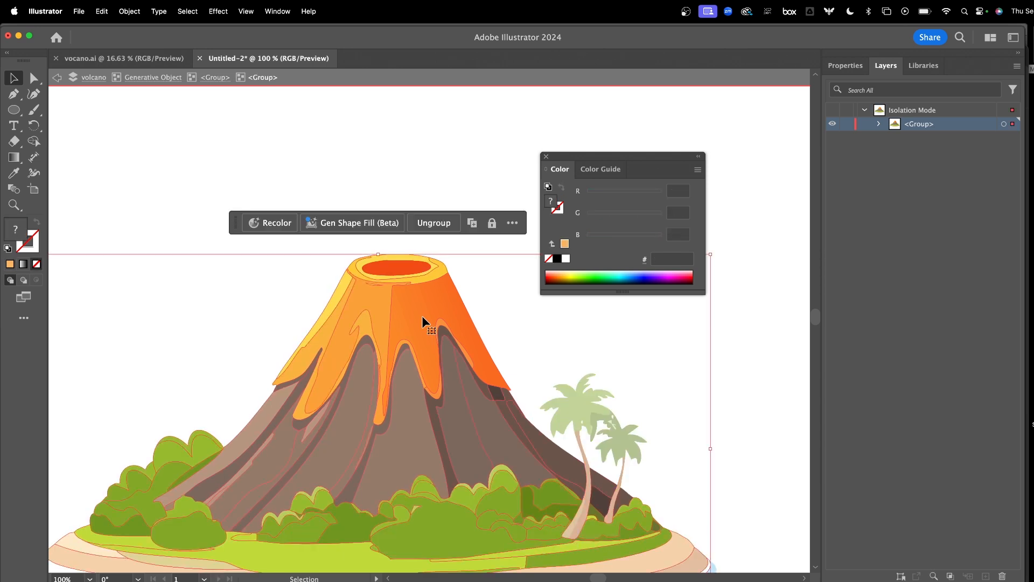
double_click(421, 316)
left_click(422, 315)
double_click(422, 315)
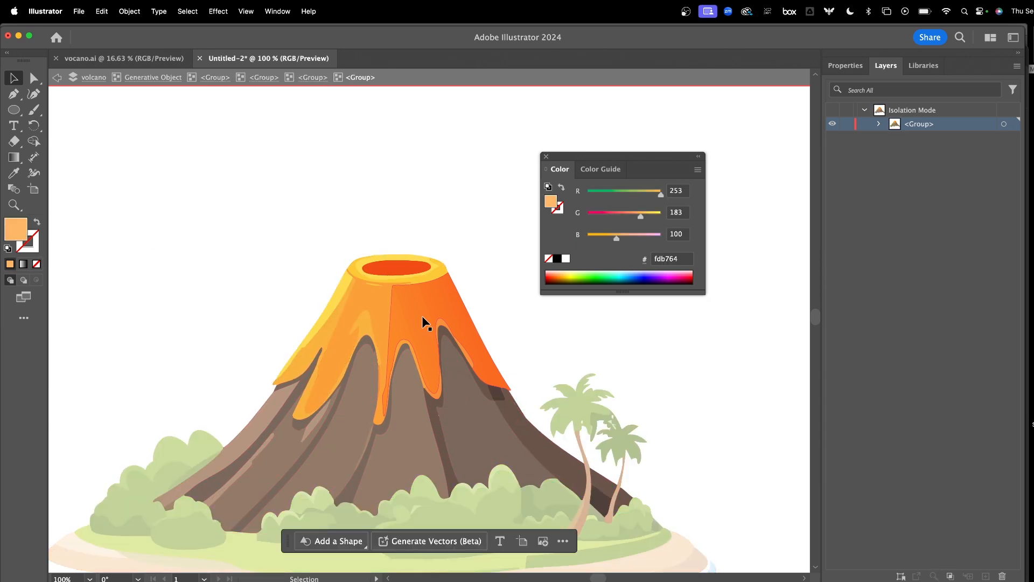
Recolour the large lava areas with browns sampled from the rock, such as #6a554a on the shaded side, and leave isolation mode.
left_click(13, 176)
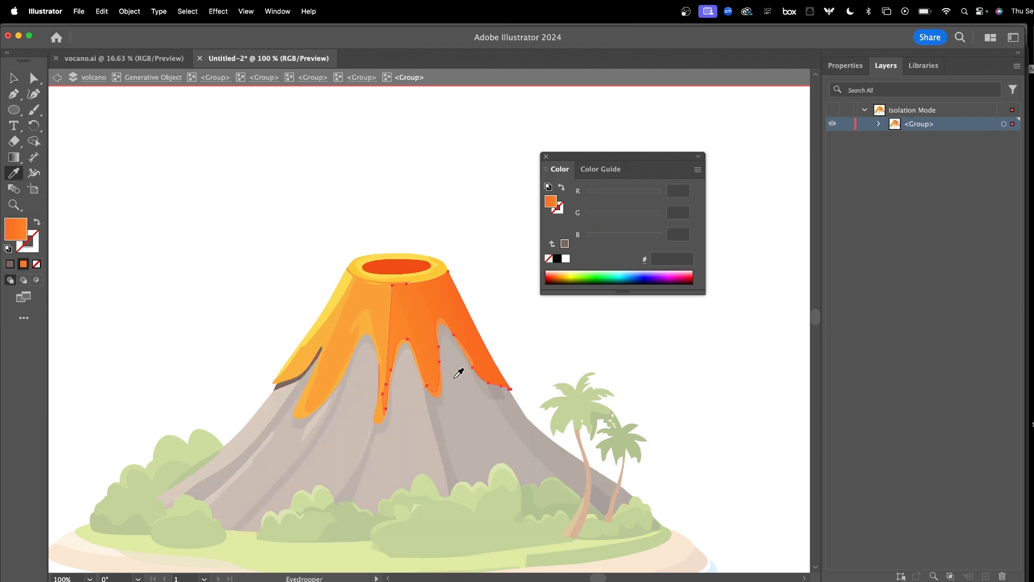
left_click(522, 428)
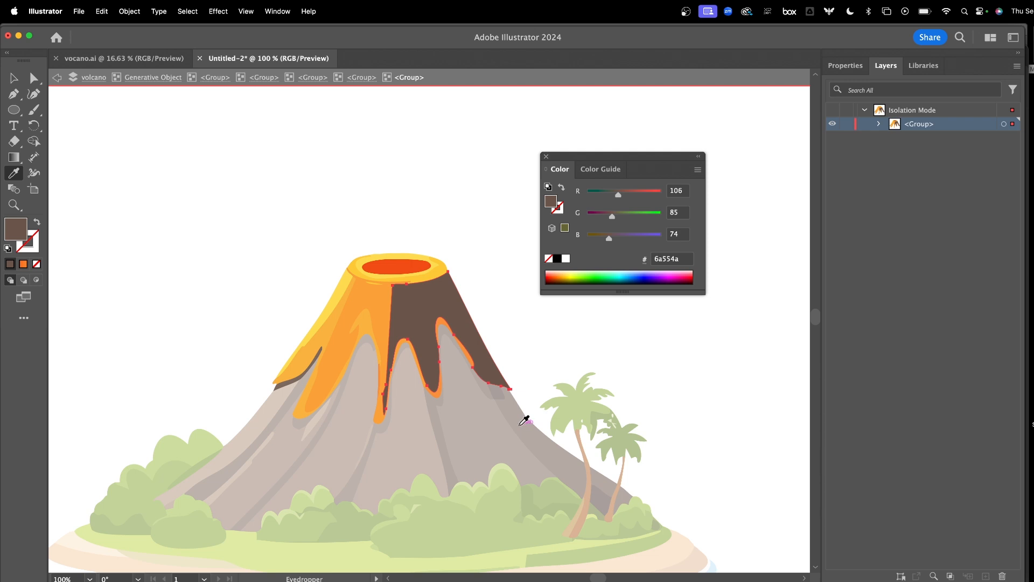
left_click(13, 81)
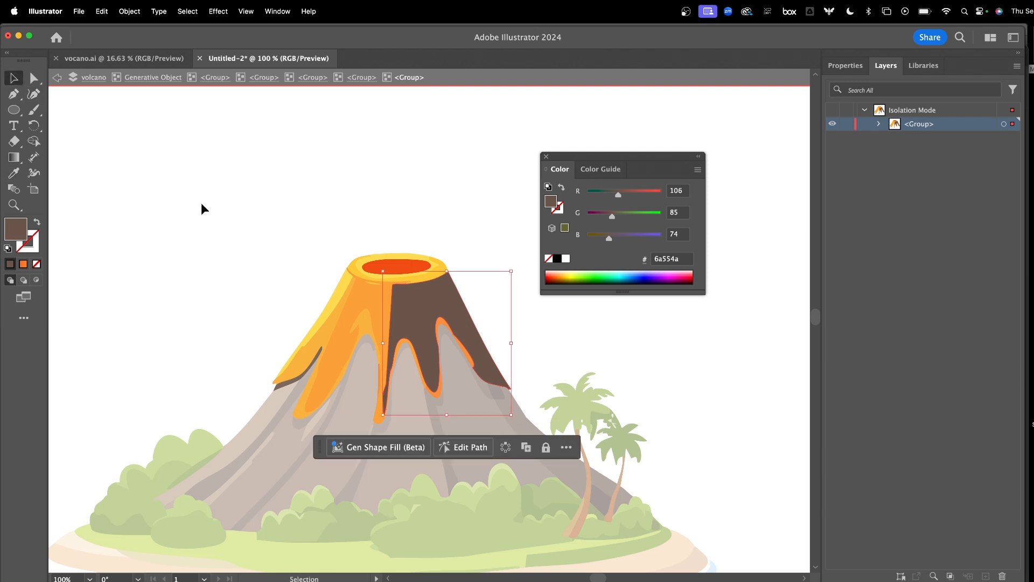
double_click(202, 203)
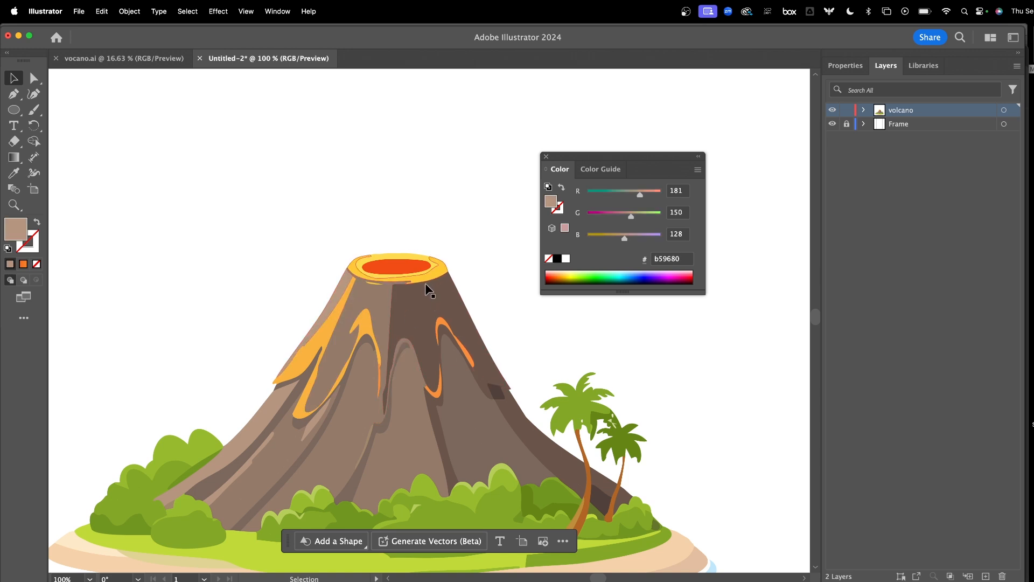
Copy the whole volcano artwork, switch to frame.psd in Photoshop, and paste it there as a Smart Object.
scroll(431, 296, "down", 3)
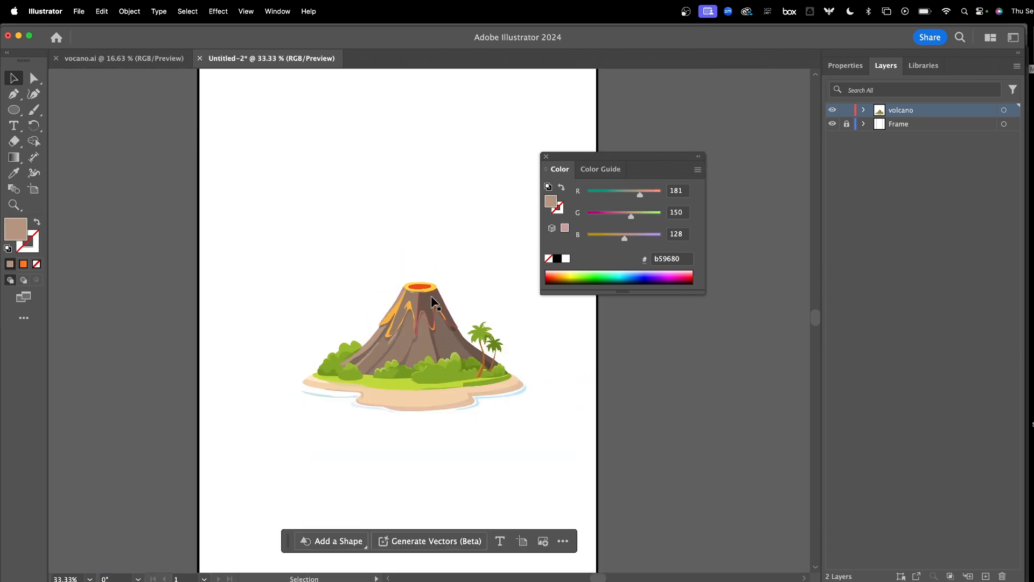
scroll(431, 296, "down", 1)
scroll(431, 296, "up", 1)
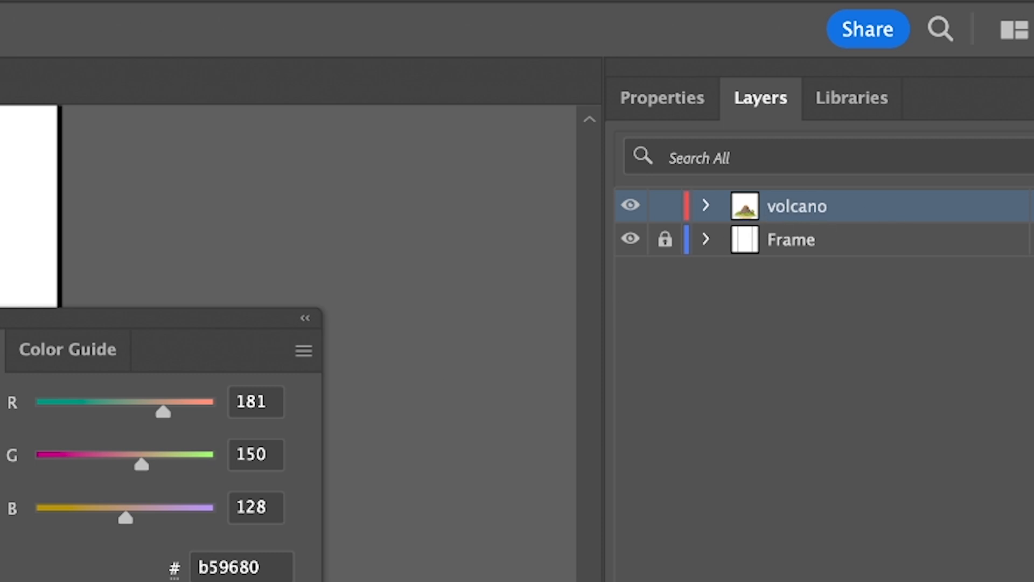
left_click_drag(291, 254, 563, 431)
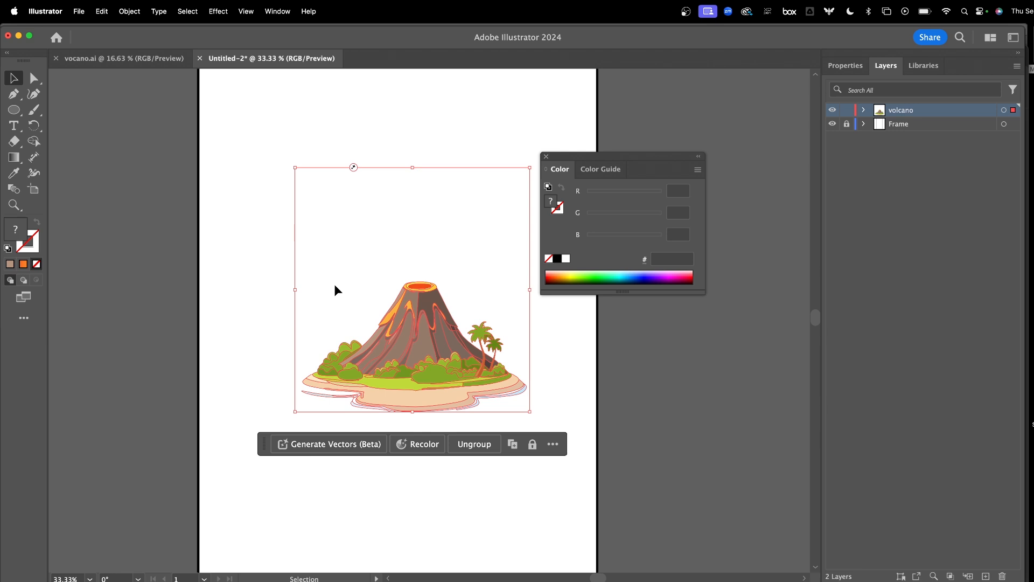
key("a")
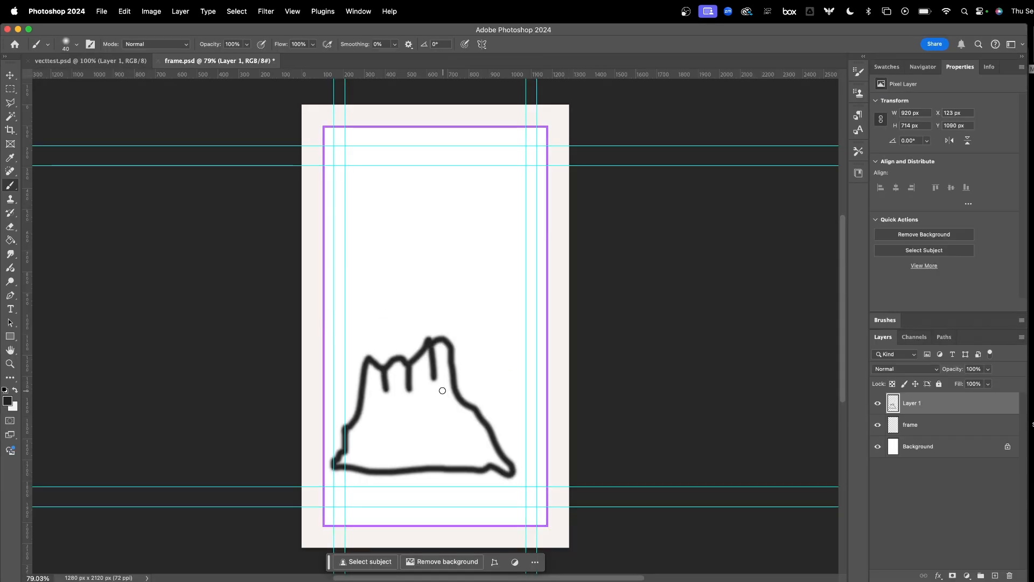
left_click(10, 74)
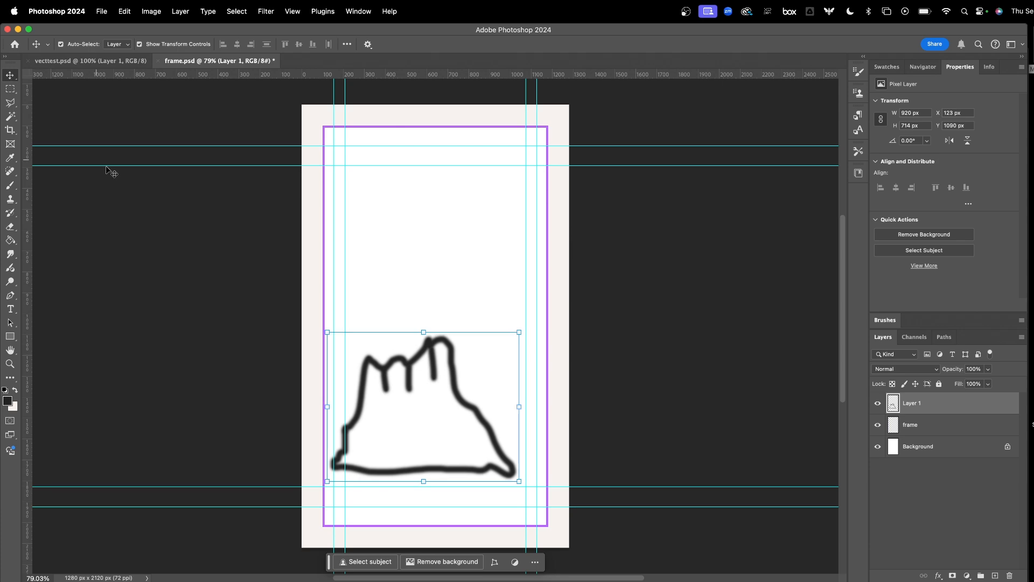
key("super+v")
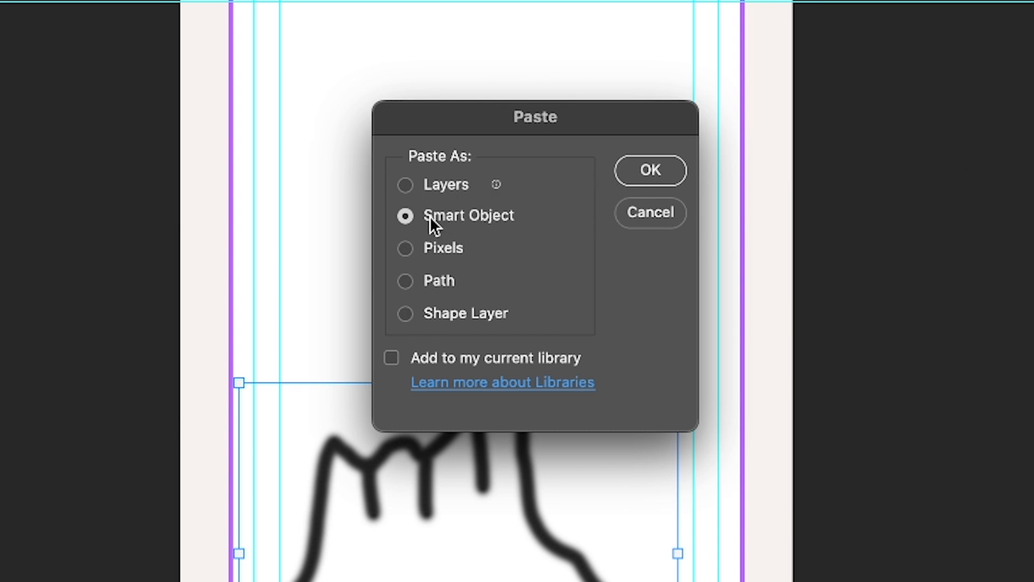
left_click(629, 172)
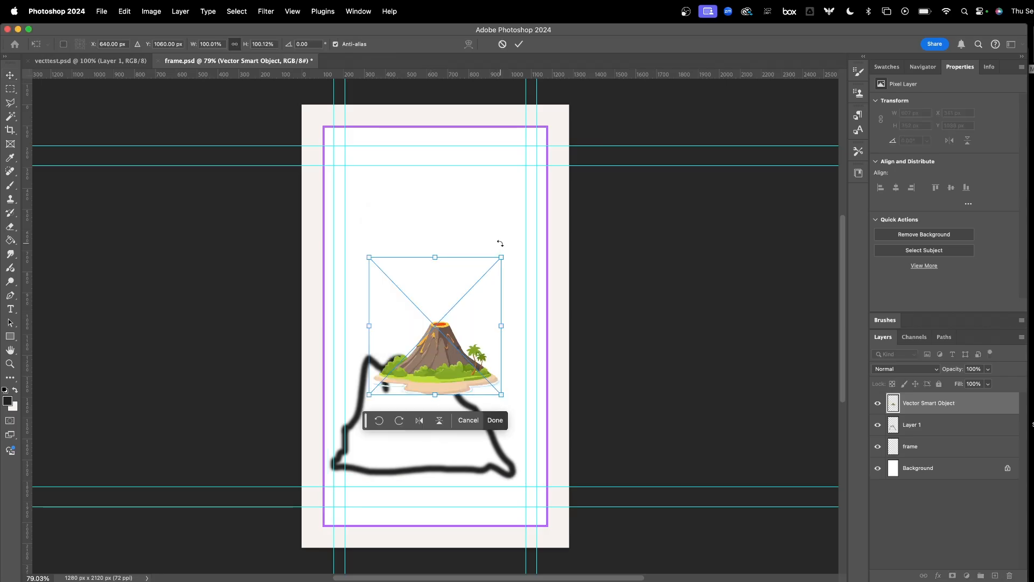
Enlarge the pasted volcano to about 198.5%, place it in the lower part of the frame over the sketch, and apply the transform.
left_click_drag(466, 294, 443, 375)
left_click_drag(476, 341, 561, 210)
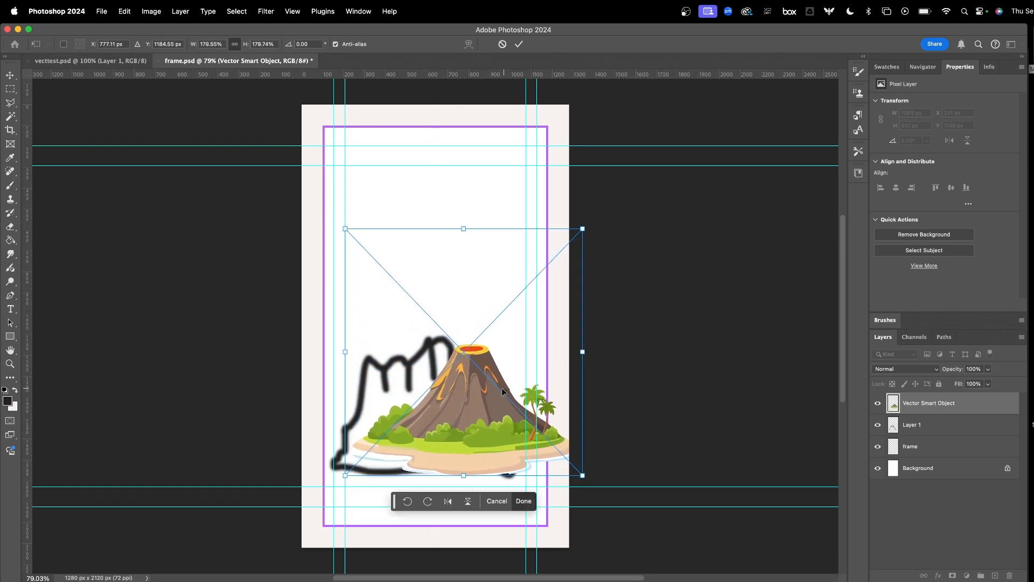
left_click_drag(491, 395, 454, 405)
left_click_drag(541, 245, 556, 214)
mouse_move(450, 398)
left_mouse_down()
mouse_move(431, 394)
mouse_move(436, 400)
left_mouse_up()
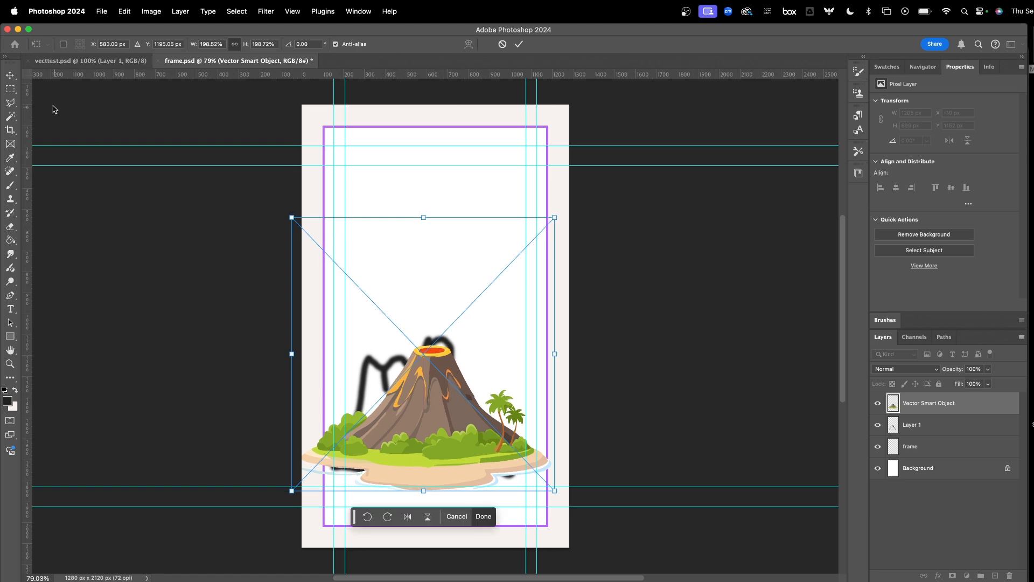
left_click(9, 78)
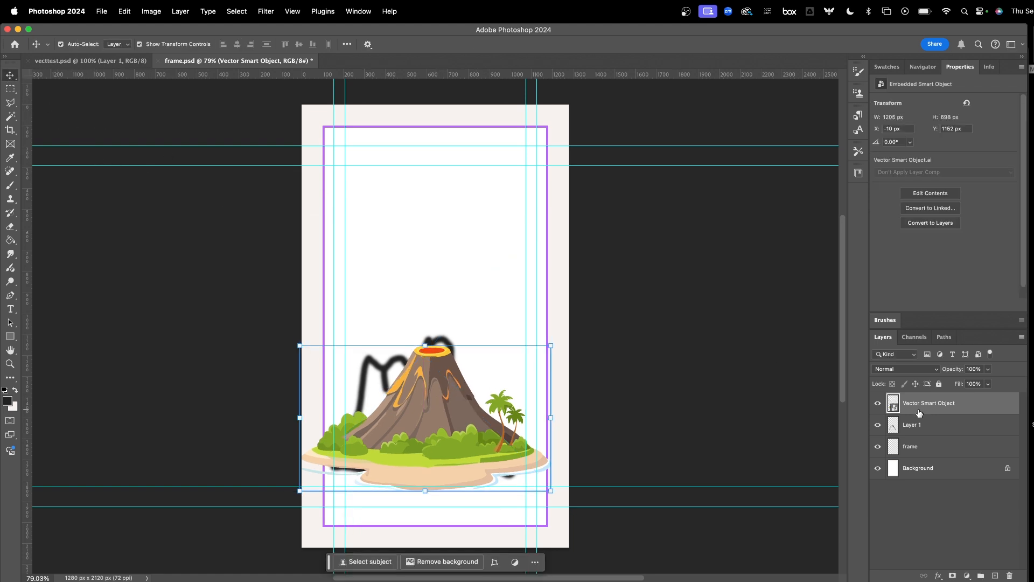
Delete the rough volcano sketch layer, Layer 1.
left_click(904, 424)
left_click(904, 425)
key("Delete")
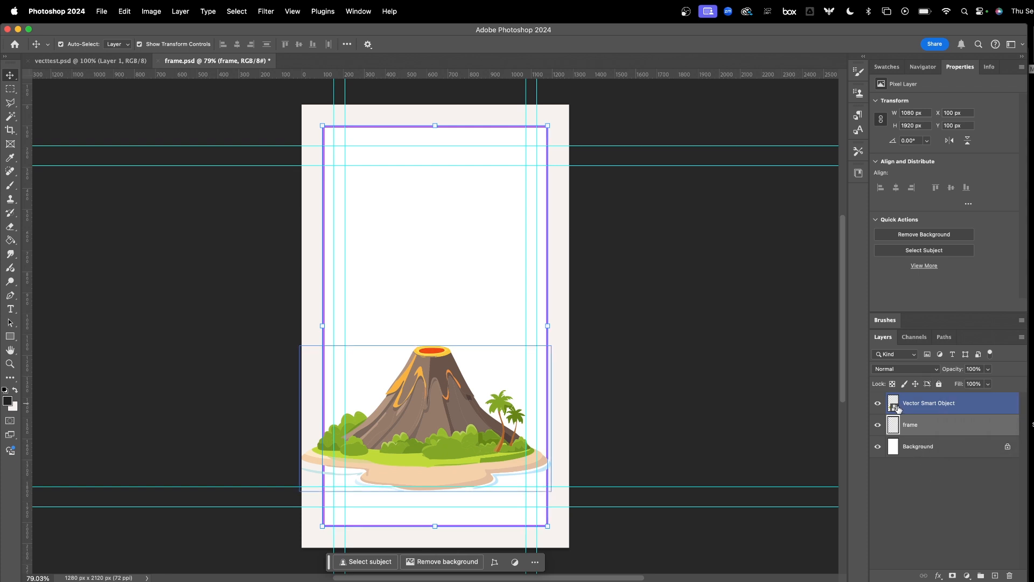
Try moving the volcano Smart Object up and enlarging it beyond the canvas, undo both changes, and close the transform.
left_click(483, 376)
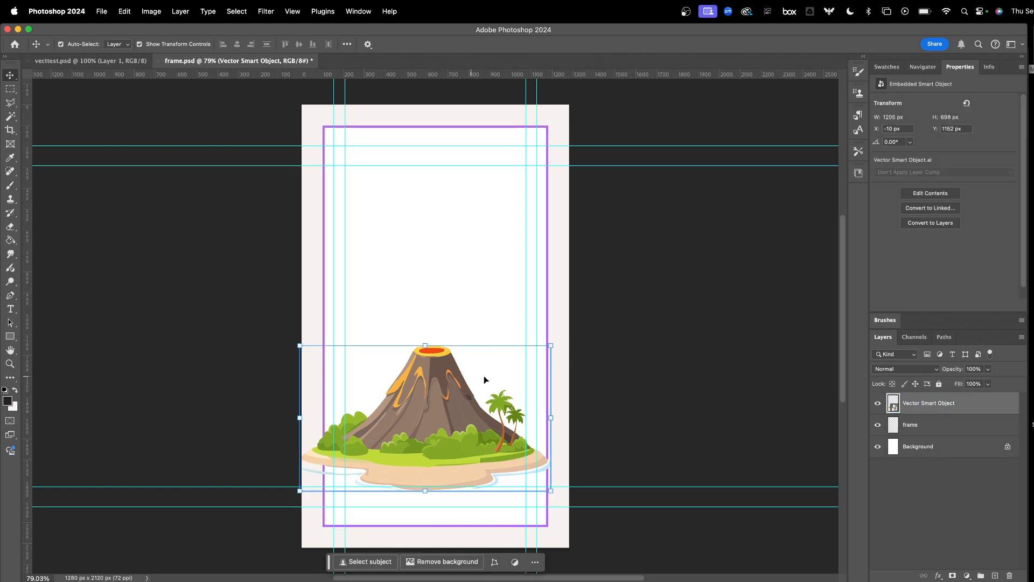
left_click(551, 351)
left_click_drag(550, 350, 610, 279)
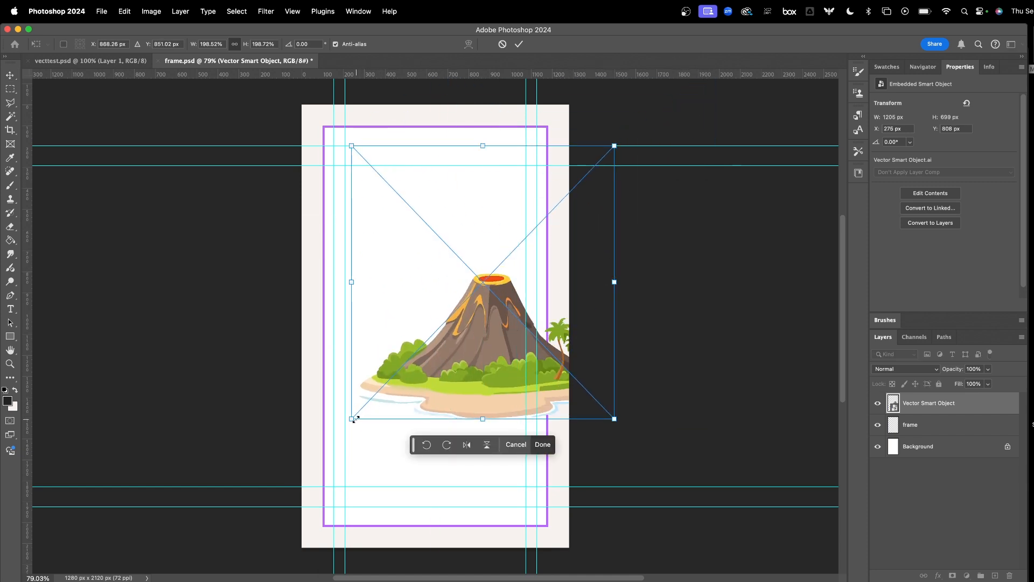
left_click_drag(354, 419, 99, 536)
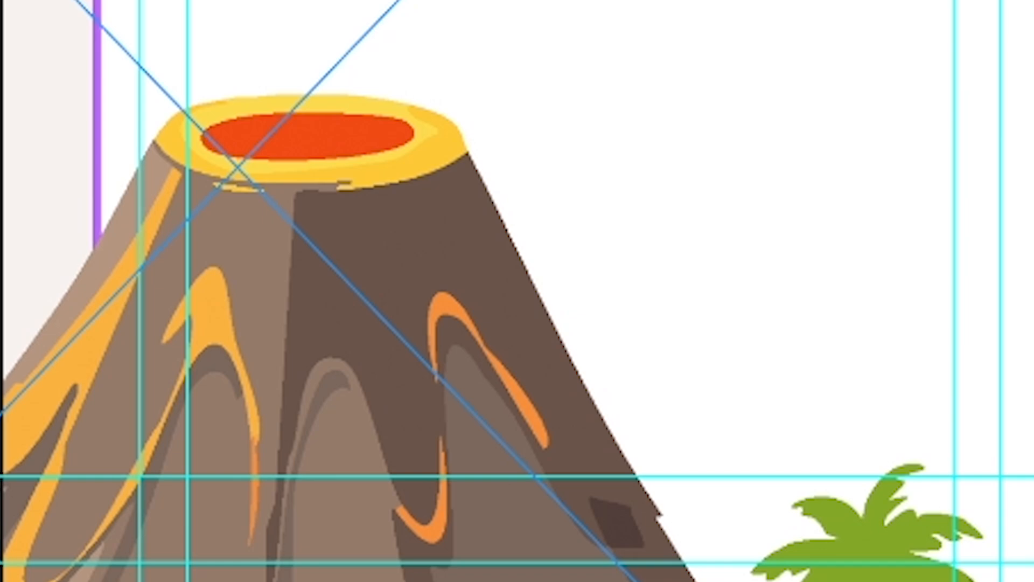
key("super+z")
key("super+z")
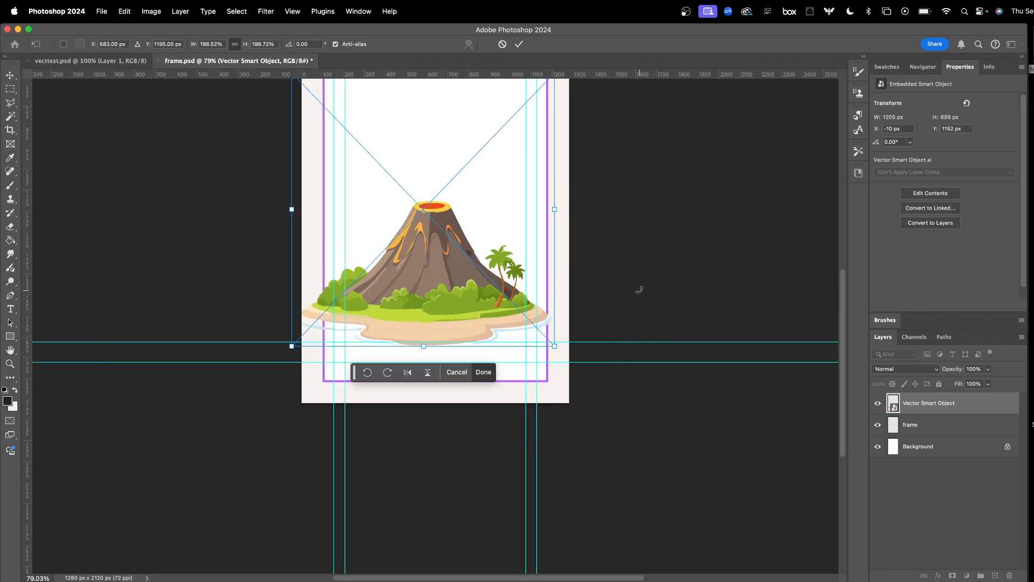
scroll(639, 290, "up", 5)
key("Return")
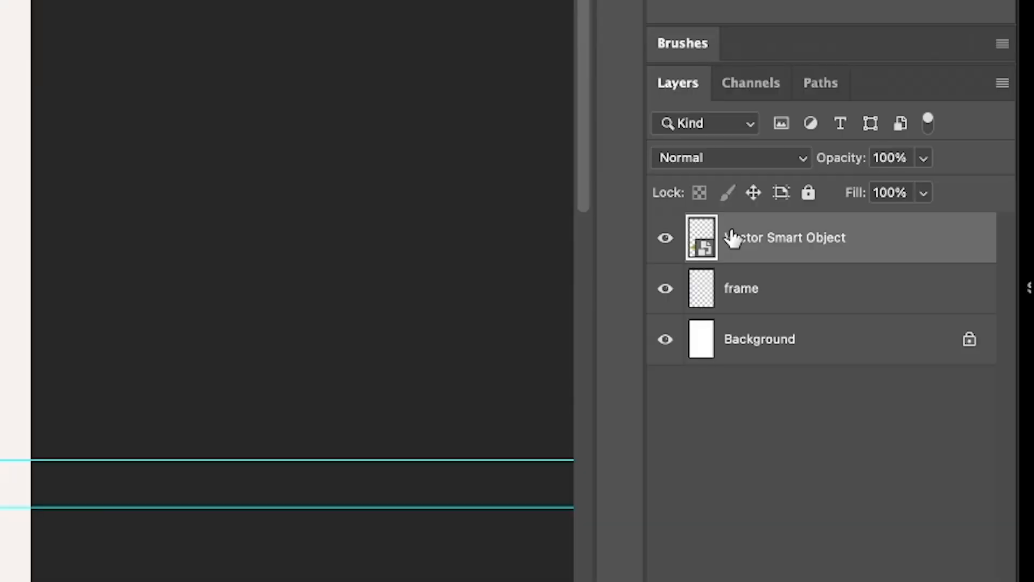
Move the Vector Smart Object layer below the frame layer and rename it volcano.
left_click_drag(906, 403, 905, 411)
left_click_drag(730, 256, 729, 313)
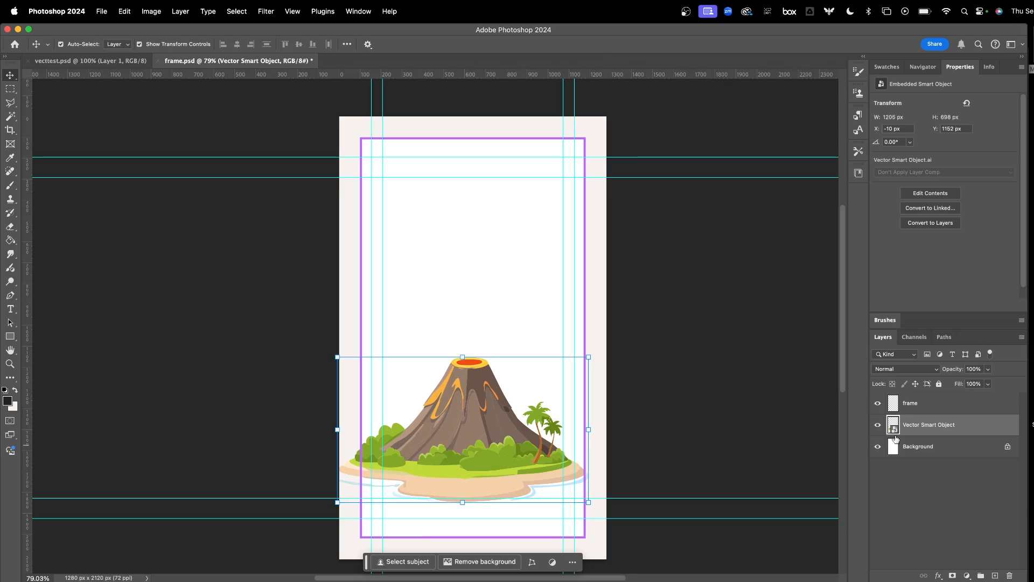
double_click(923, 428)
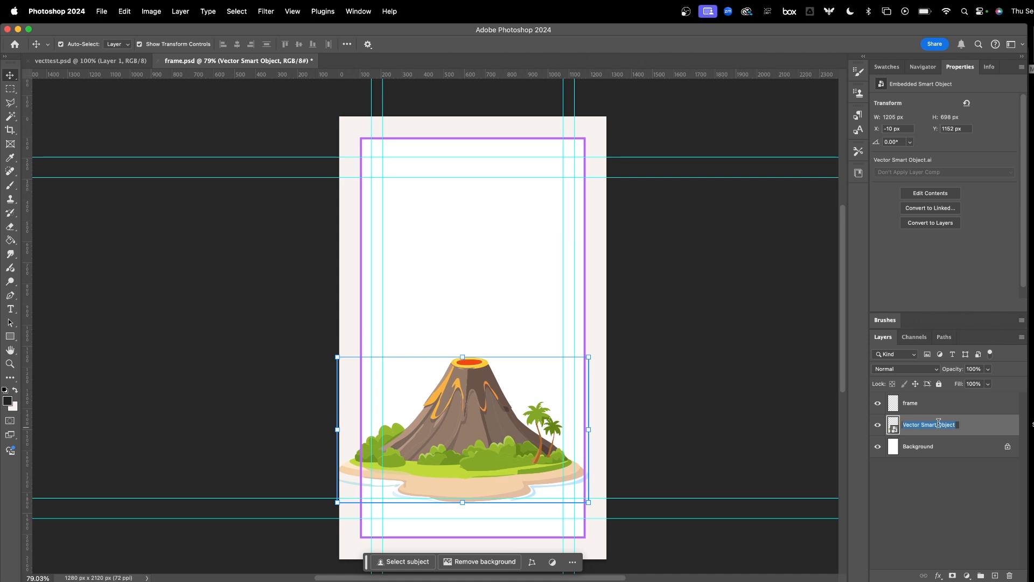
type("vol")
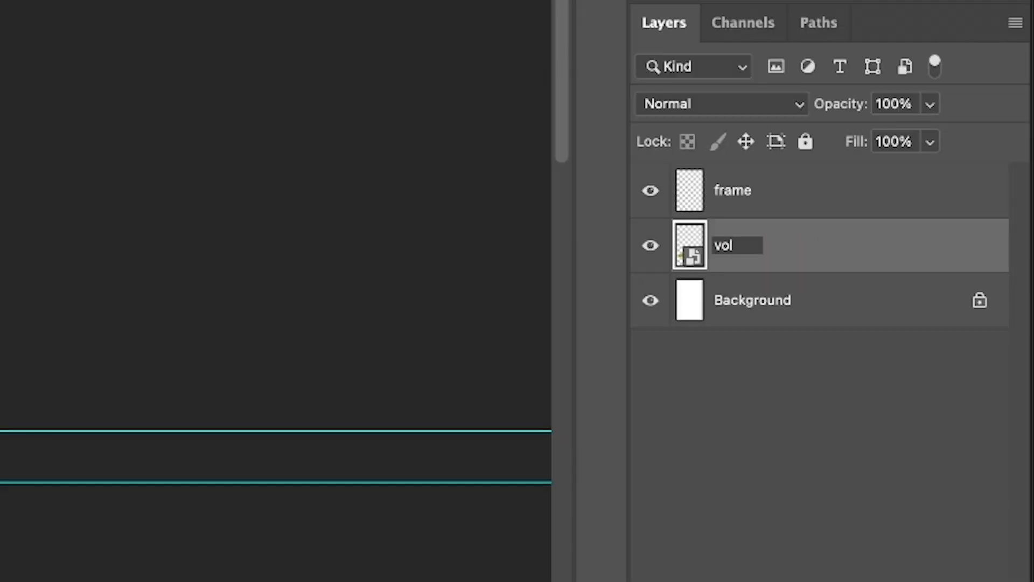
type("cano")
key("Return")
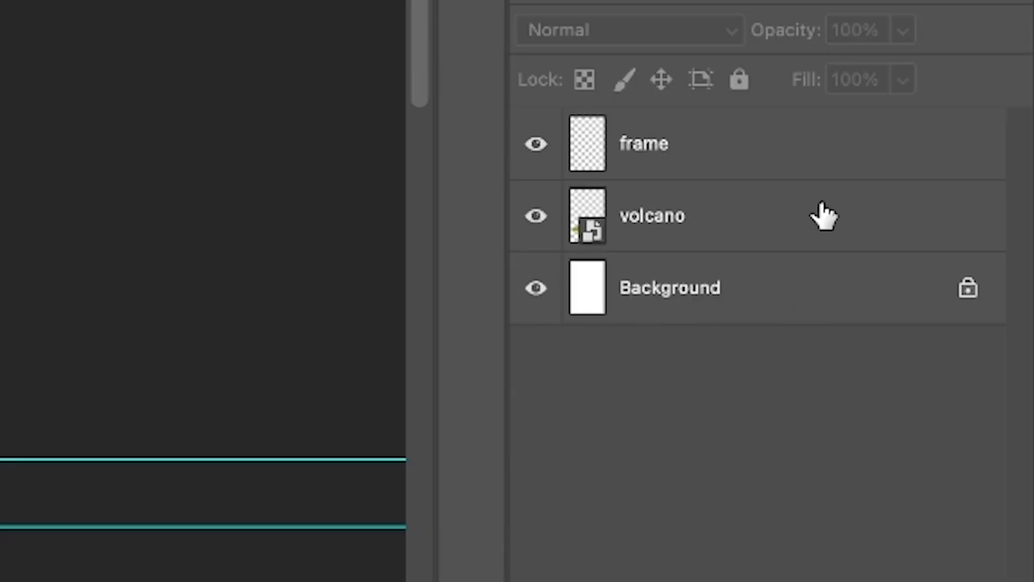
left_click(919, 425)
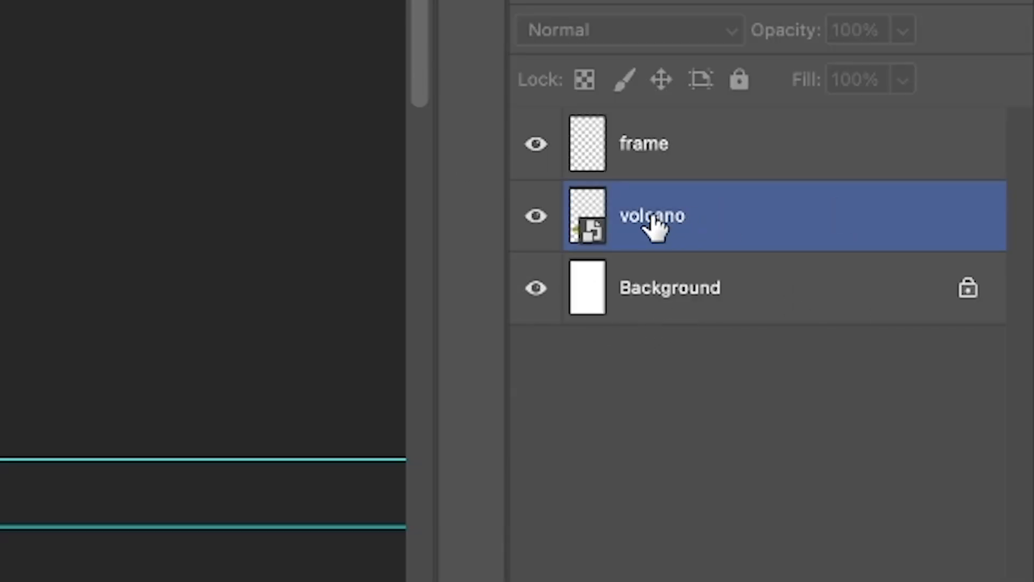
left_click(717, 174)
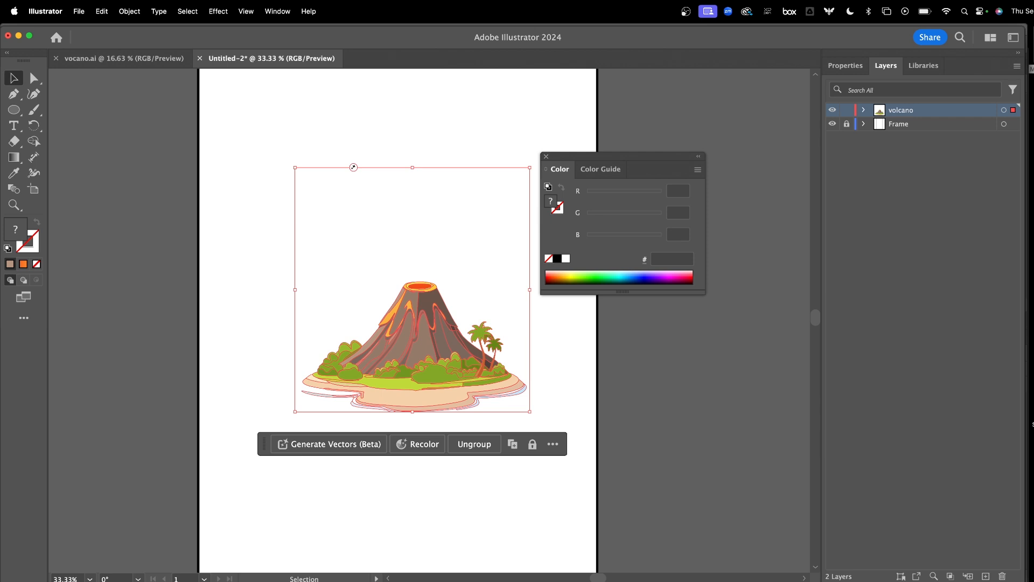
Switch back to Illustrator and move the volcano artwork to the lower half of the artboard.
key("super+minus")
key("super+minus")
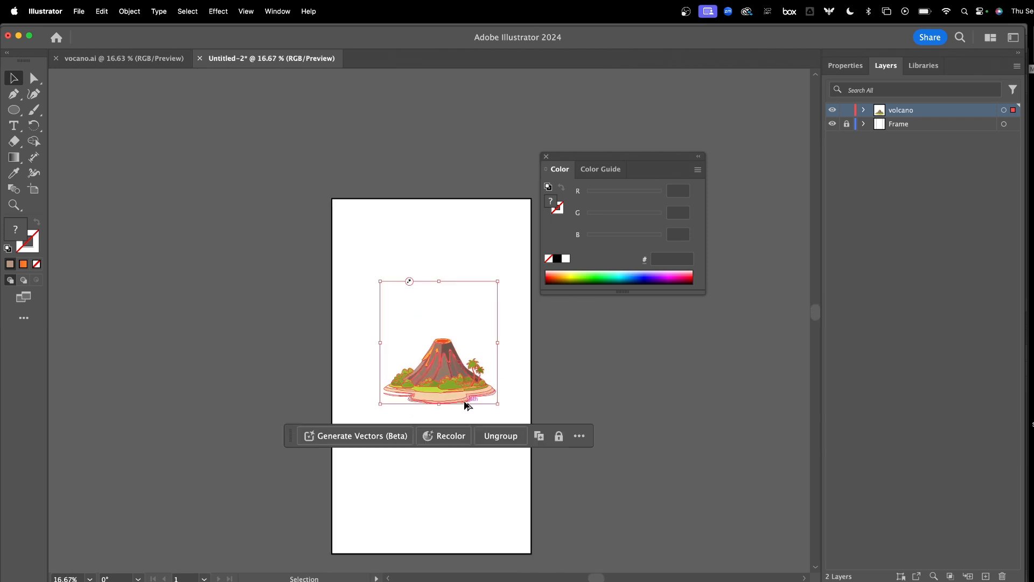
left_click(426, 357)
left_click_drag(427, 357, 417, 406)
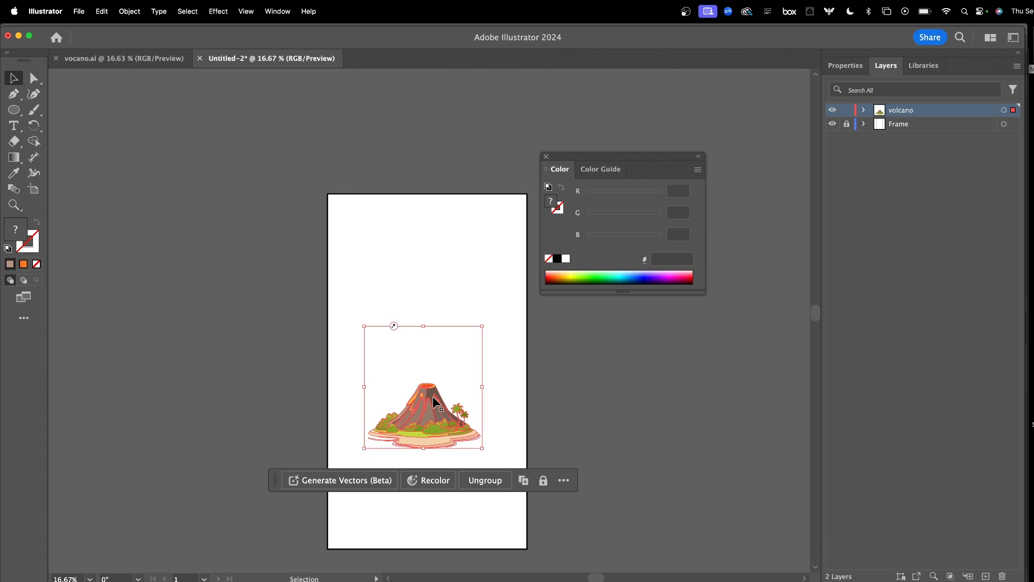
Save the untitled document as social.ai in the sch3 folder, keeping the default Illustrator 2020 version and options.
left_click(80, 12)
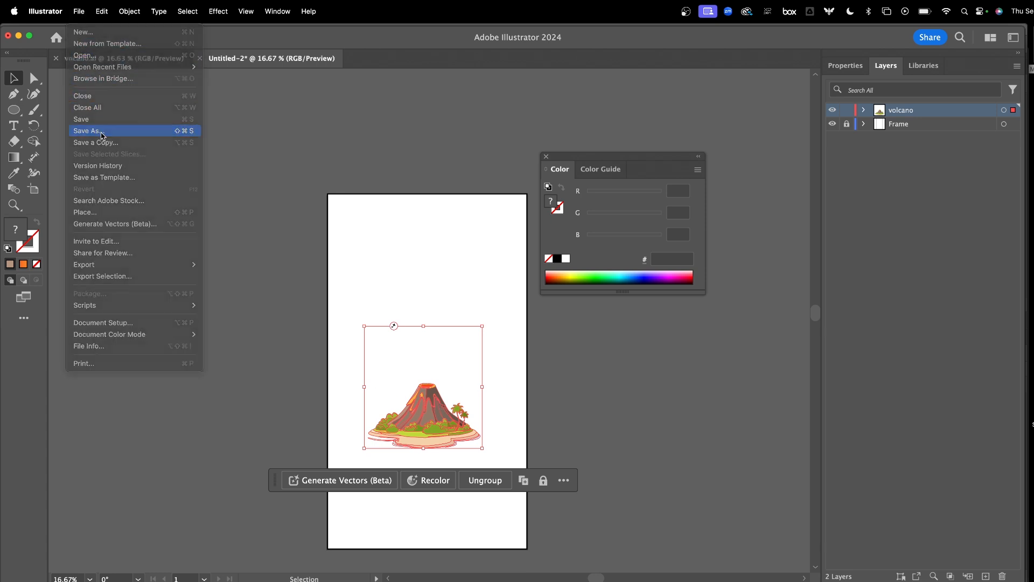
left_click(97, 131)
left_click(580, 435)
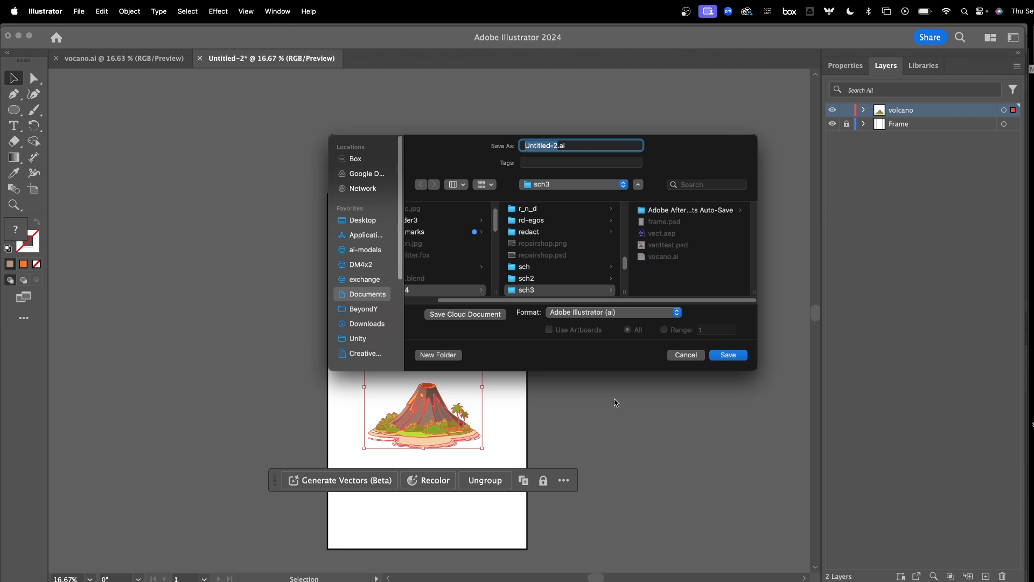
type("socia")
type("l")
key("Return")
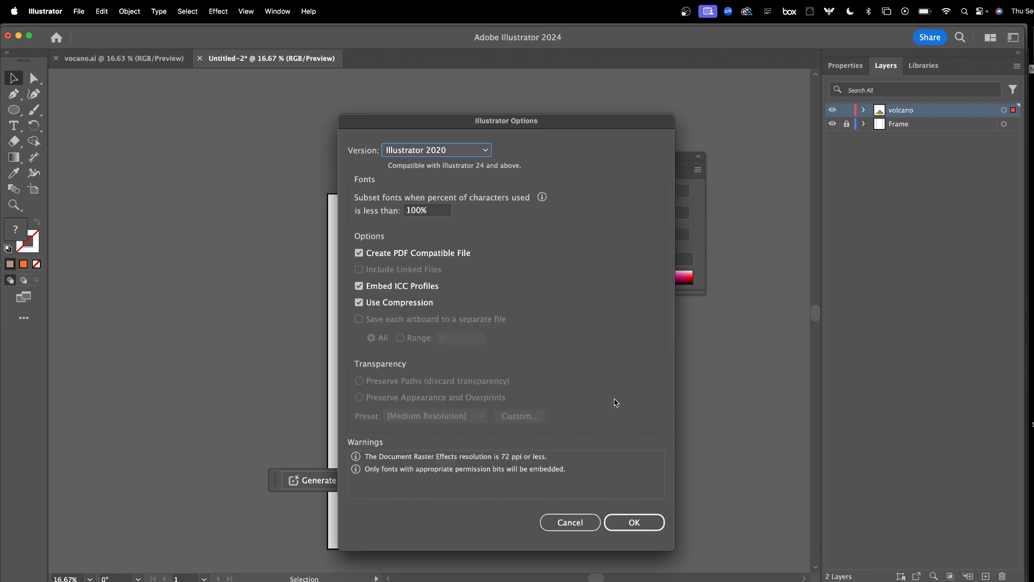
left_click(649, 525)
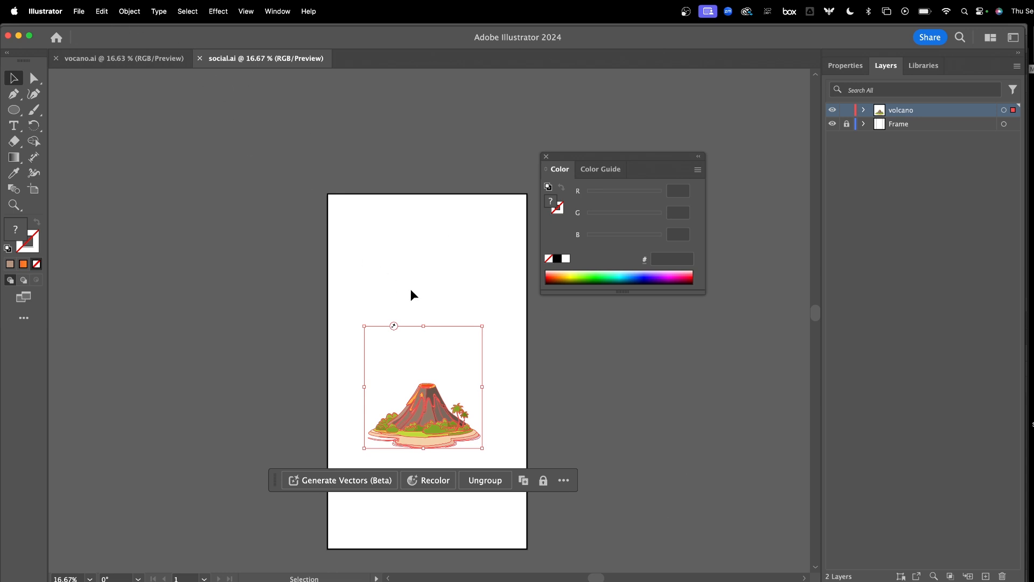
Hide the volcano layer and show it again to check which artwork it holds.
scroll(431, 304, "up", 1)
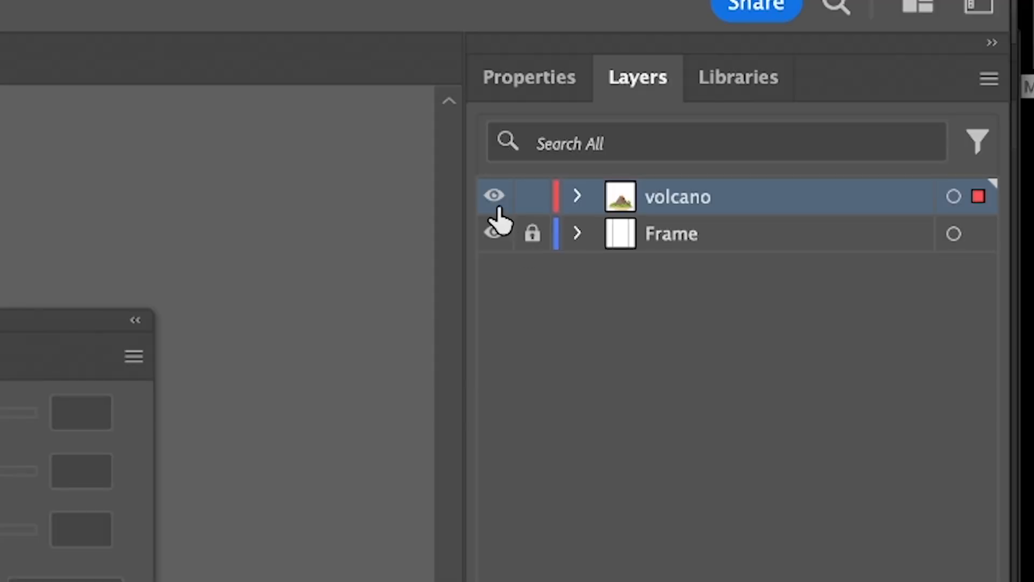
left_click(832, 110)
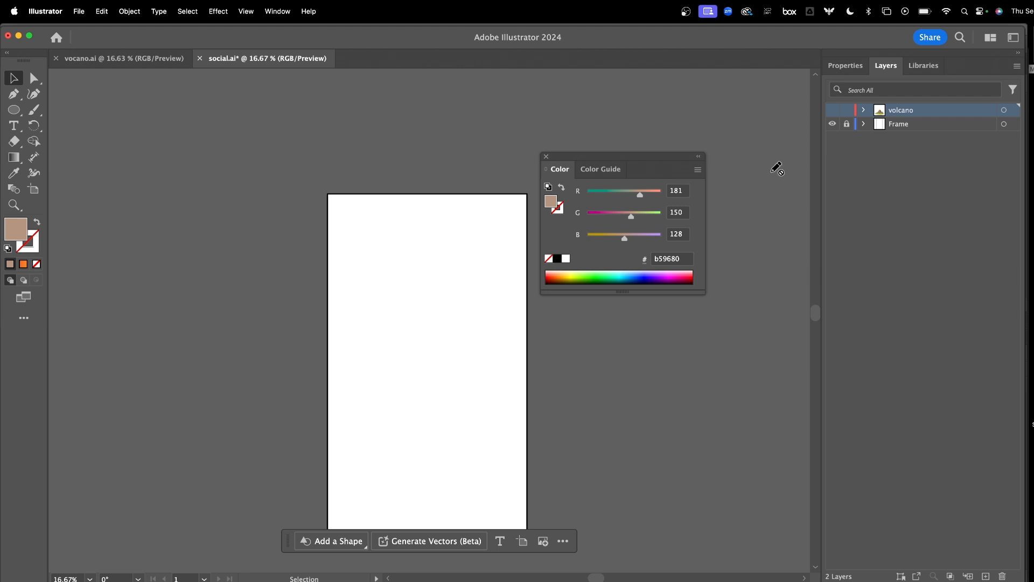
left_click(494, 196)
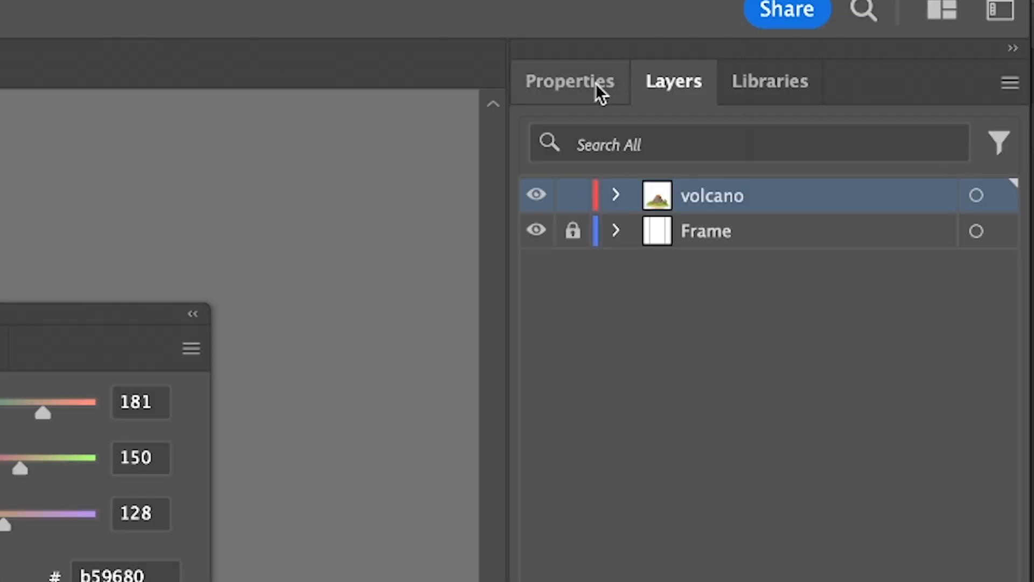
Resize Artboard 1 to 1280 px wide and 2120 px high, return to the layer list, and save the document.
left_click(599, 90)
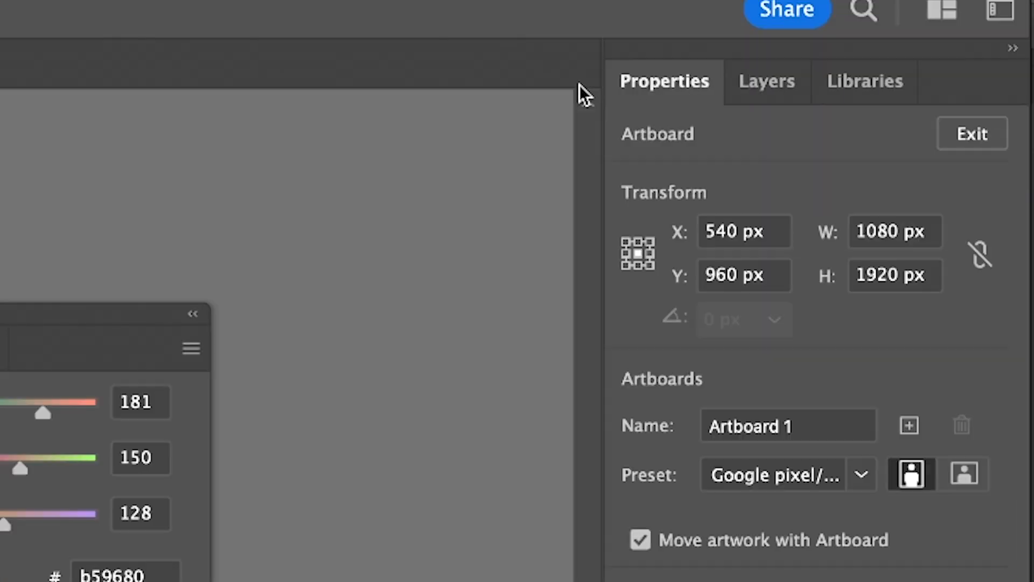
left_click(875, 231)
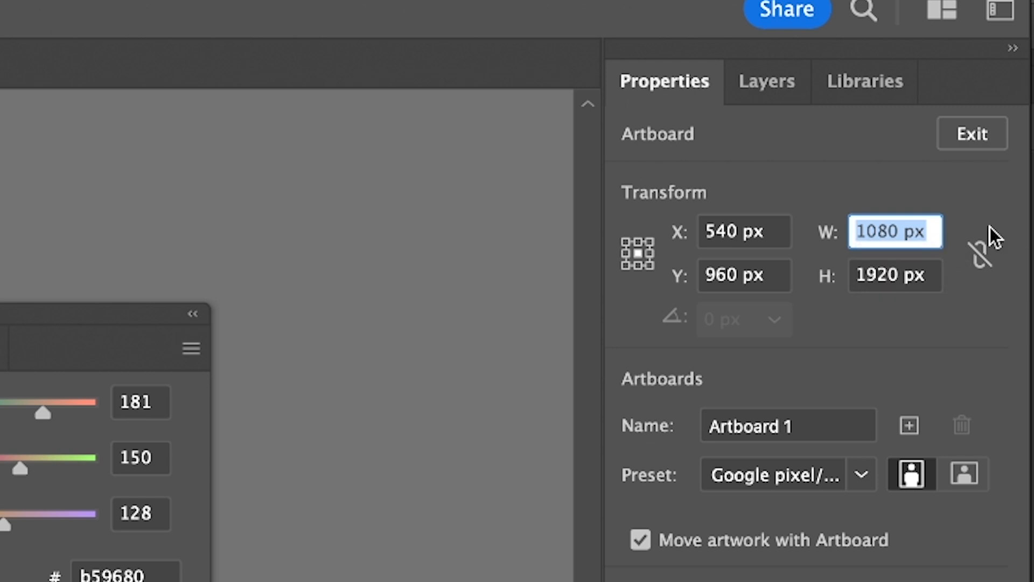
type("1280")
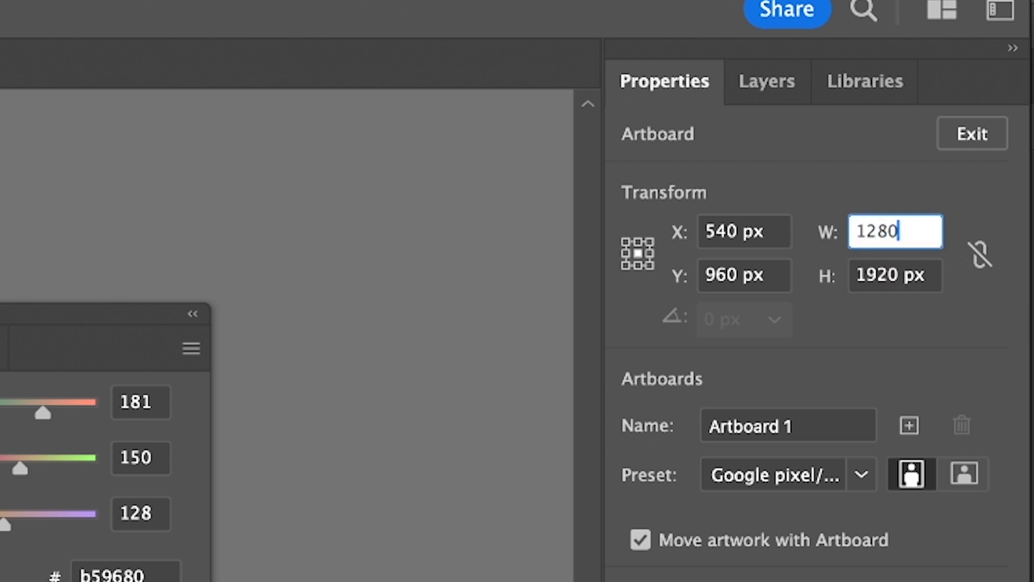
left_click(883, 279)
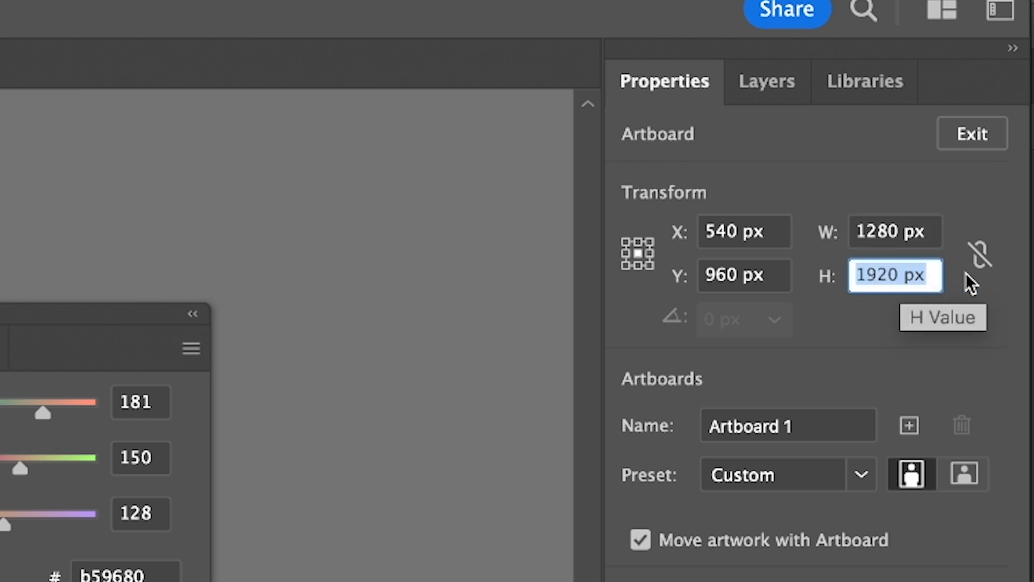
type("2120")
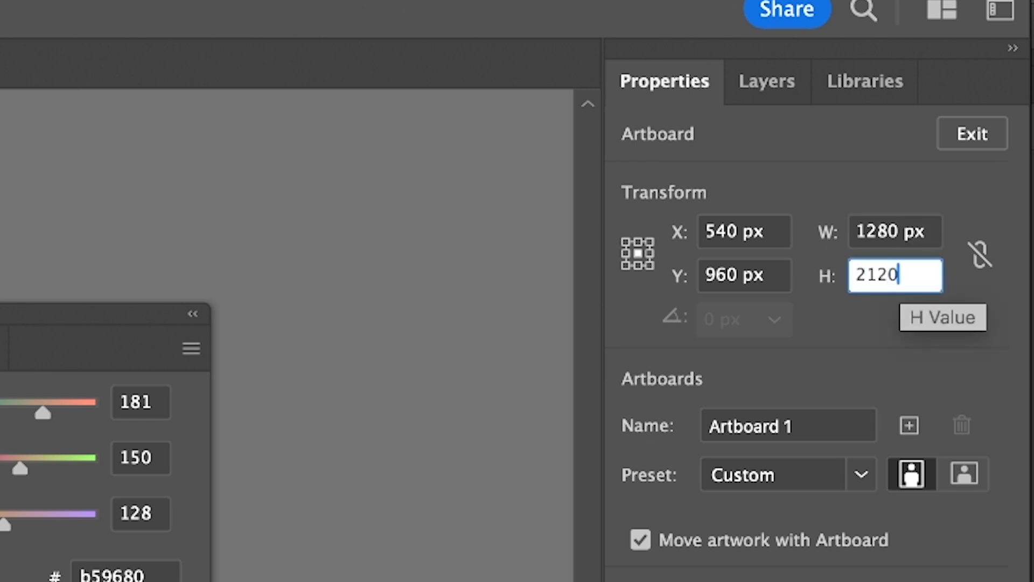
key("Return")
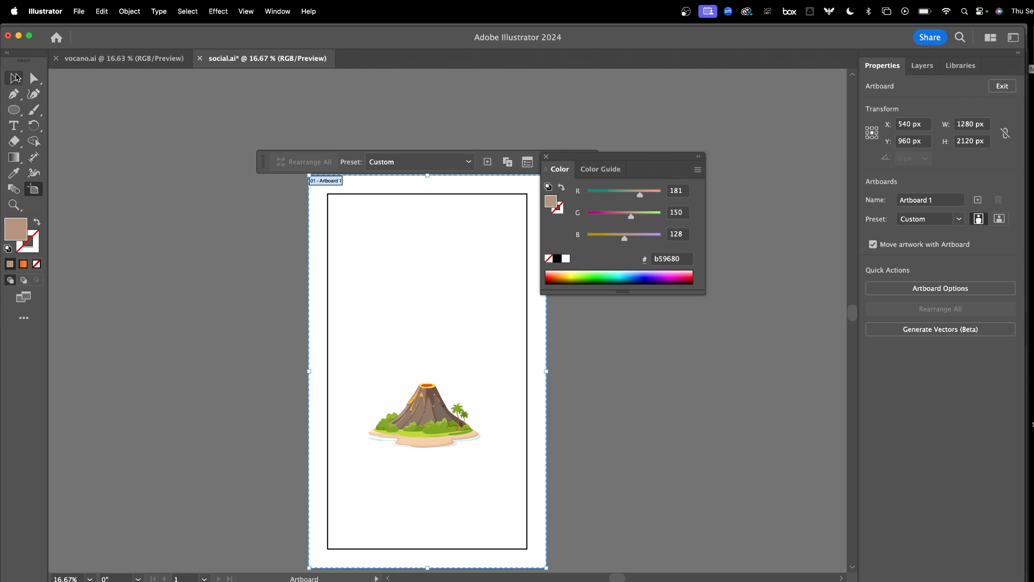
key("Escape")
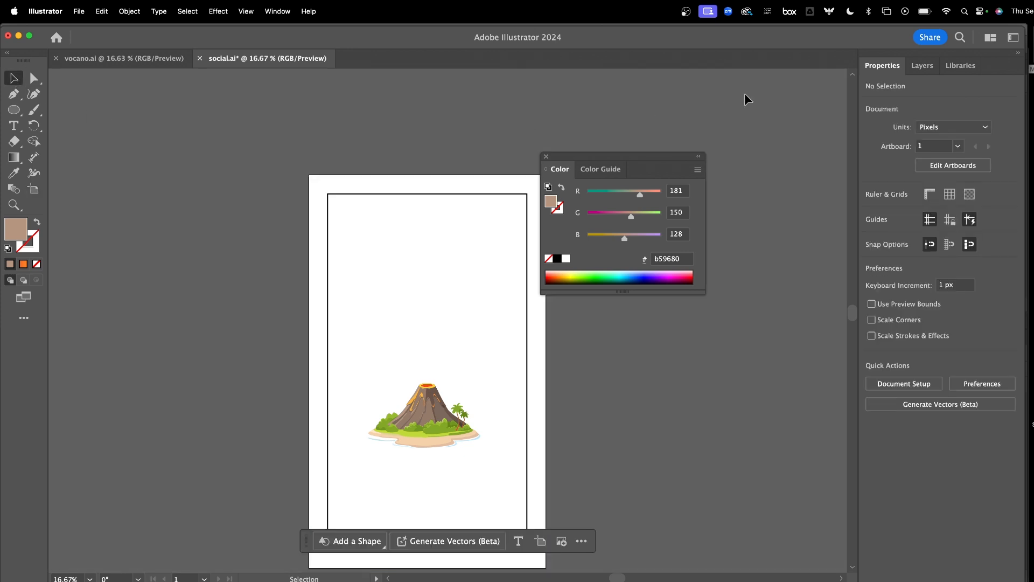
left_click(921, 69)
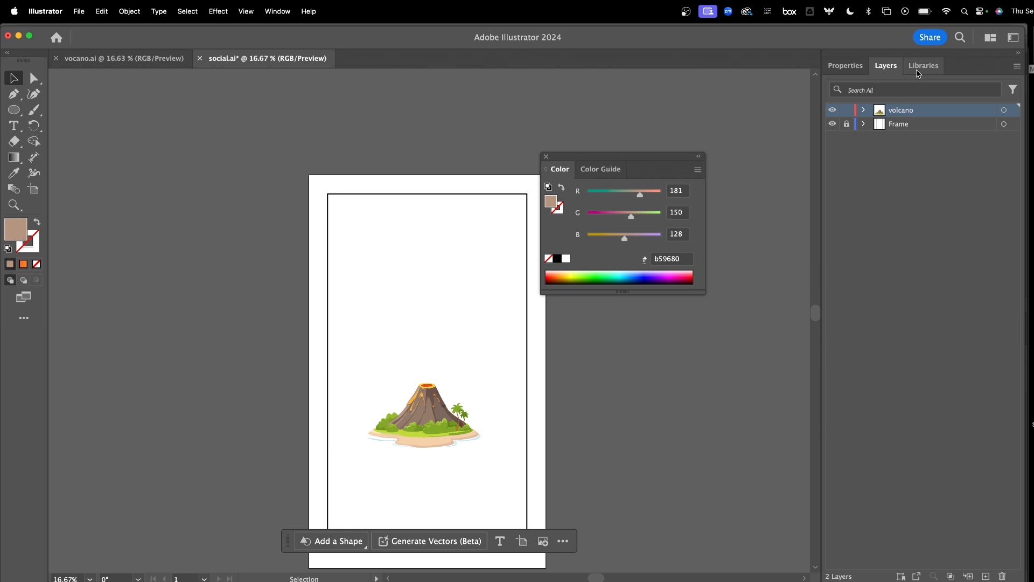
key("super+s")
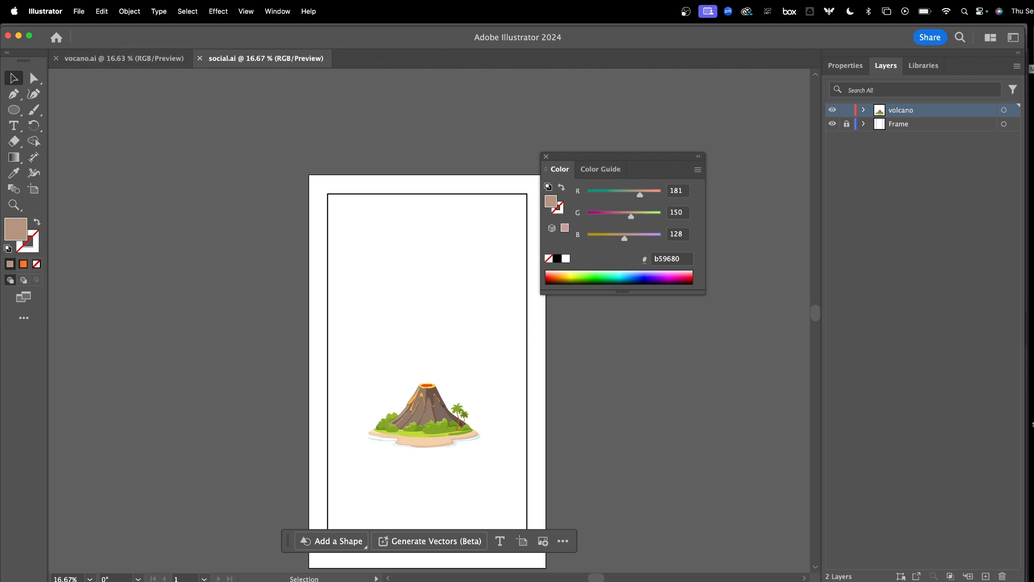
Switch to Photoshop and save the frame layout as social.psd in the sch3 folder with Maximize Compatibility on.
key("super+Tab")
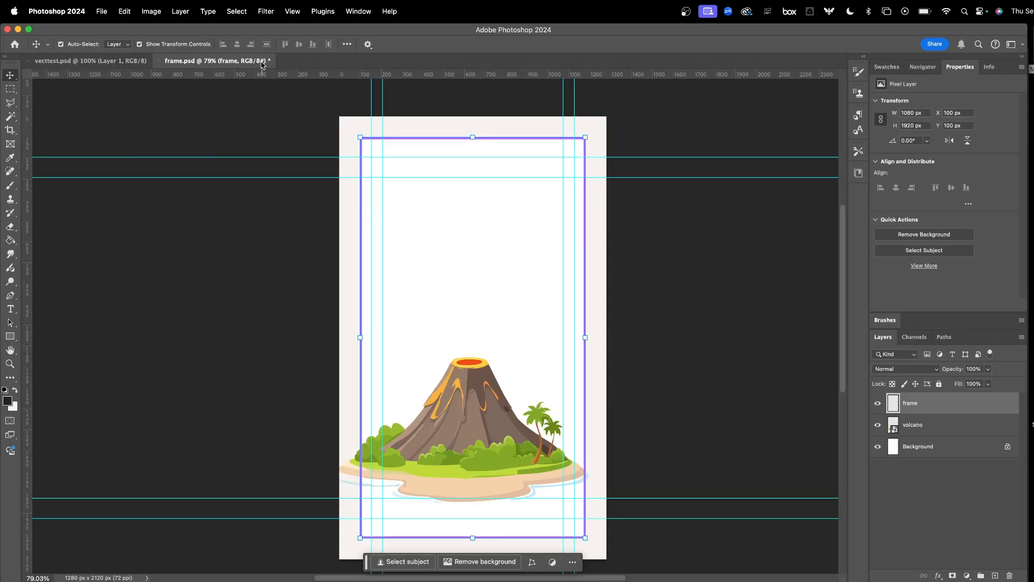
left_click(101, 12)
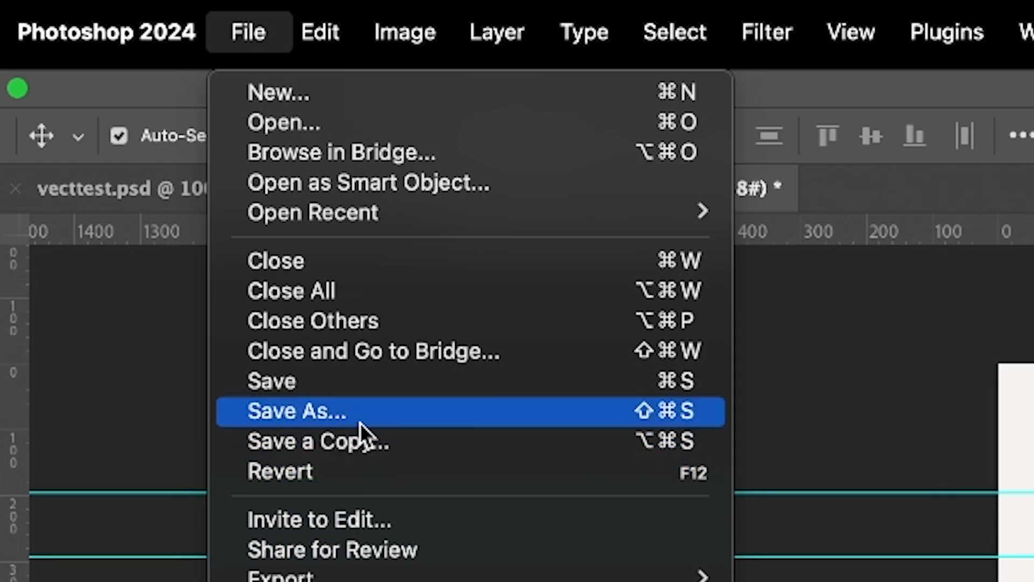
left_click(135, 133)
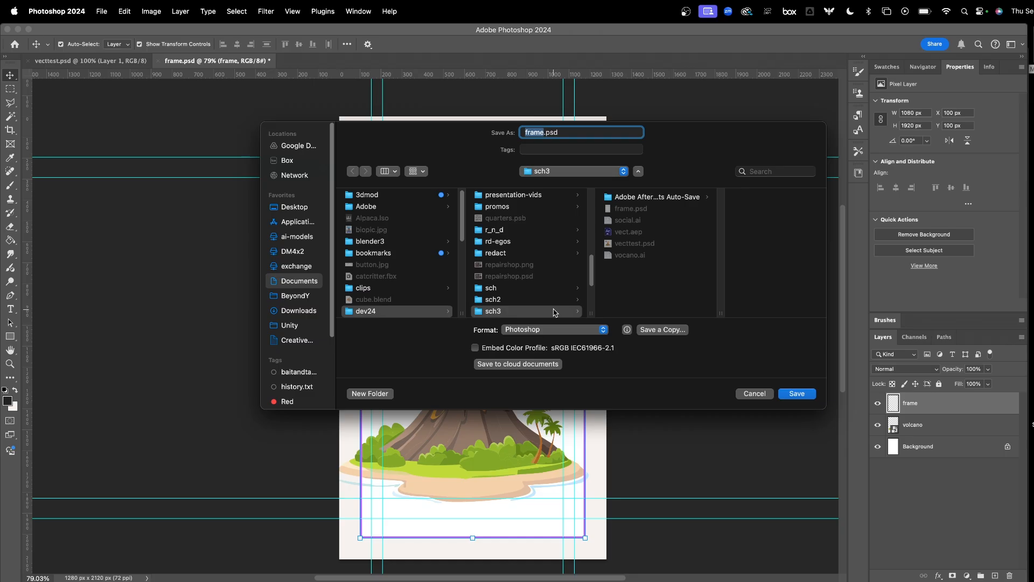
key("BackSpace")
type("social")
key("Return")
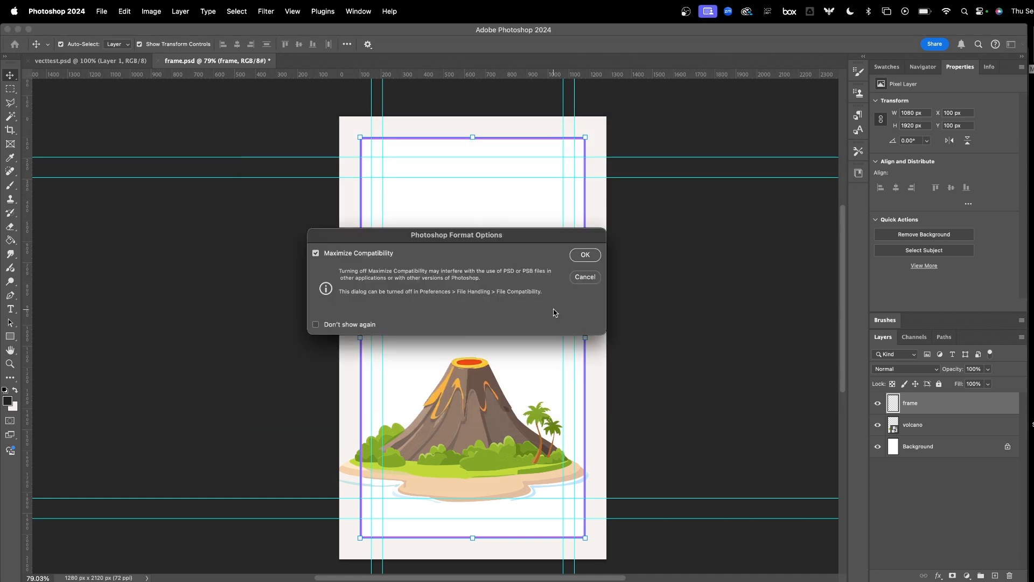
left_click(583, 256)
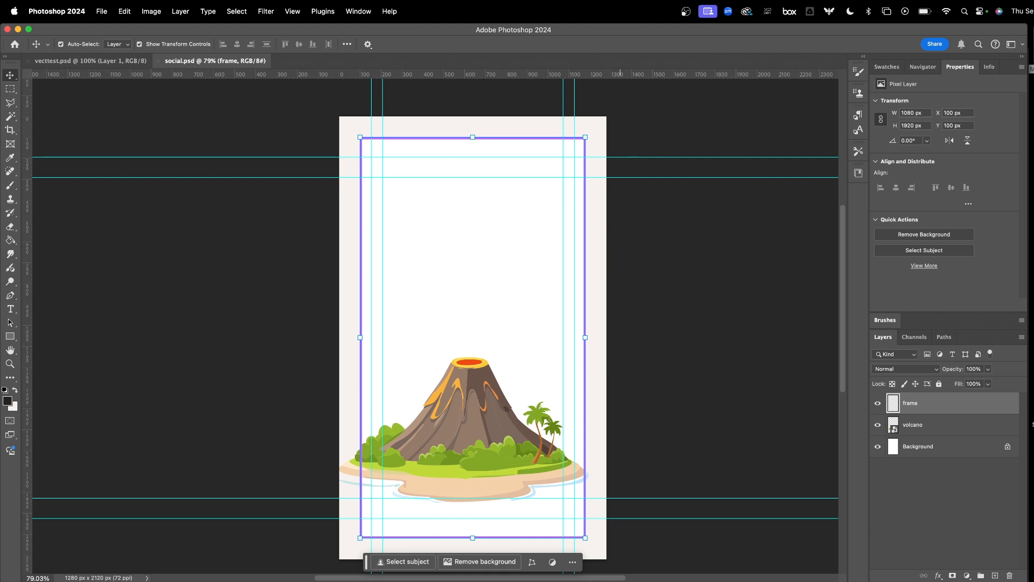
Switch to After Effects and save the empty project as socialtest in the sch3 folder.
key("super+Tab")
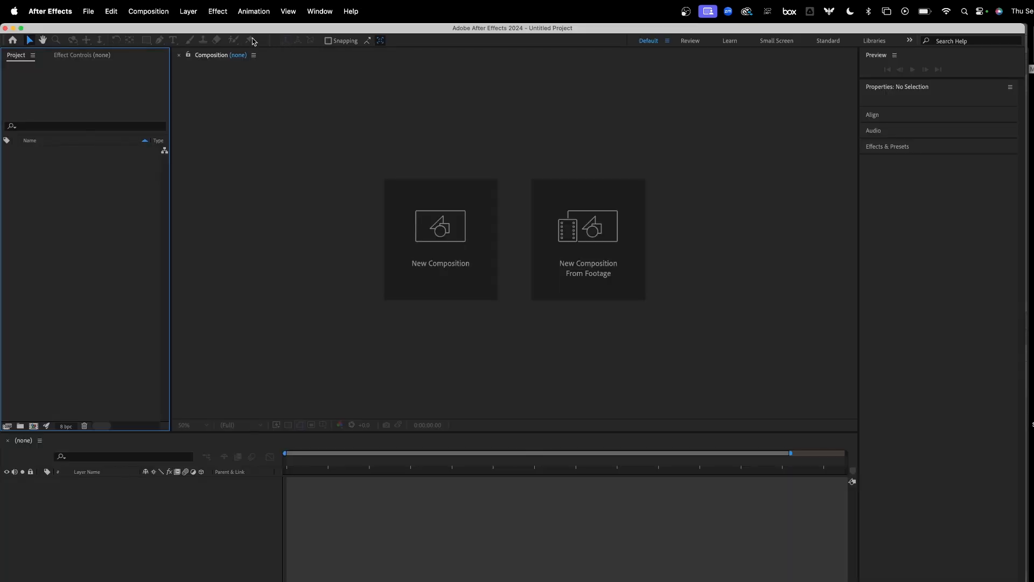
left_click(85, 13)
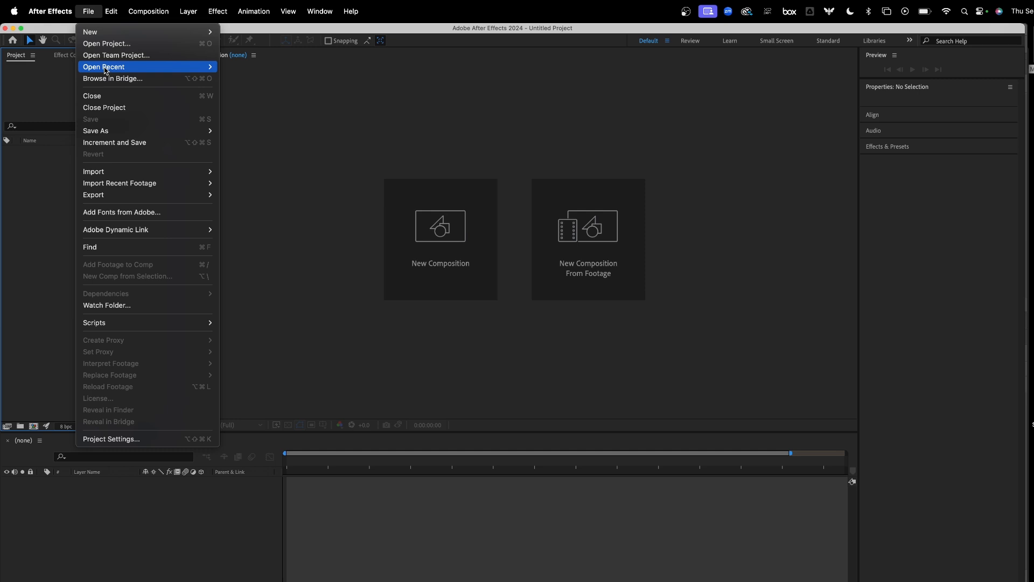
mouse_move(161, 130)
left_click(272, 138)
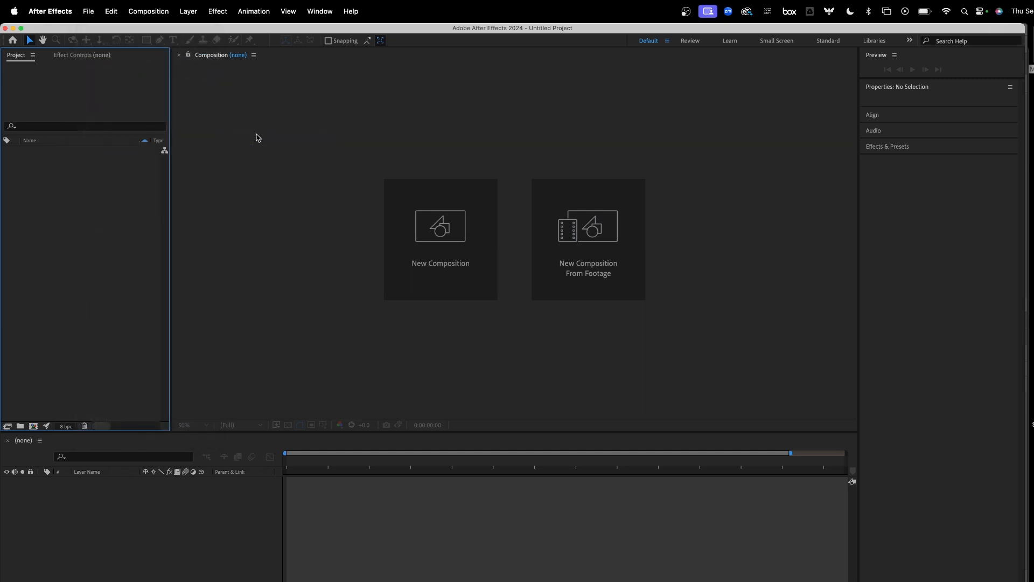
type("socialtest")
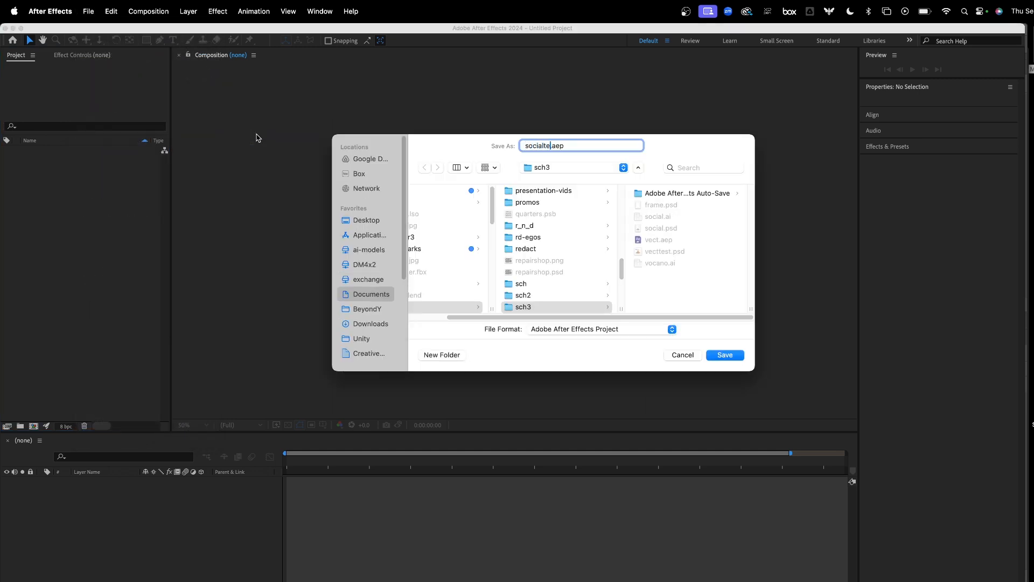
key("Return")
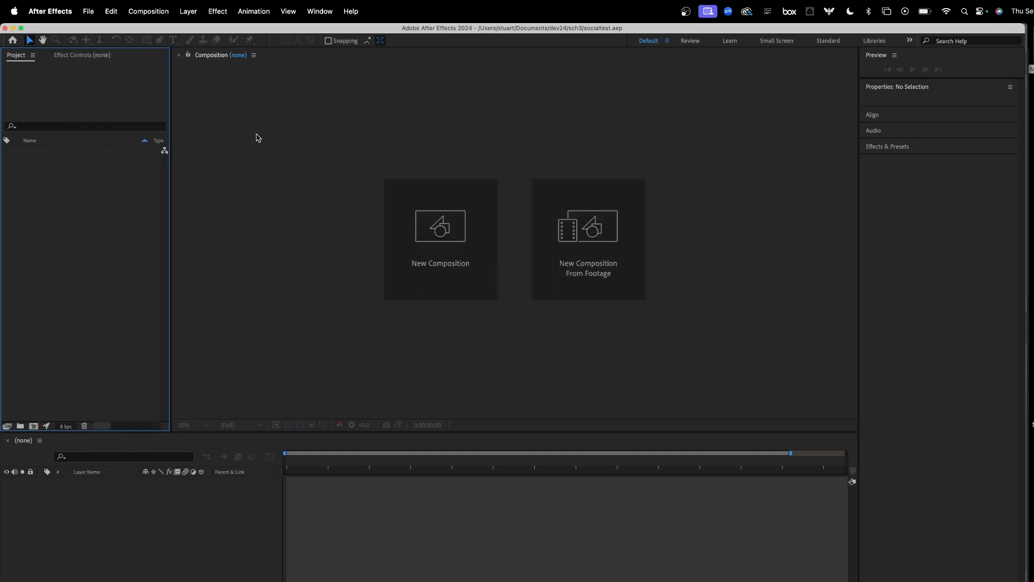
Import social.psd into the project as a Composition with Editable Layer Styles.
left_click(89, 12)
mouse_move(98, 173)
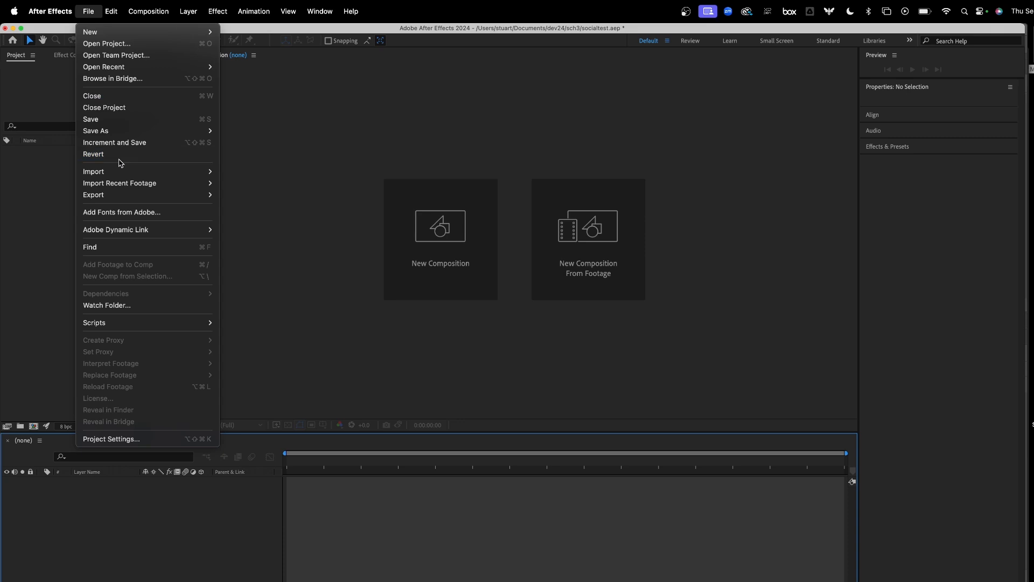
mouse_move(122, 171)
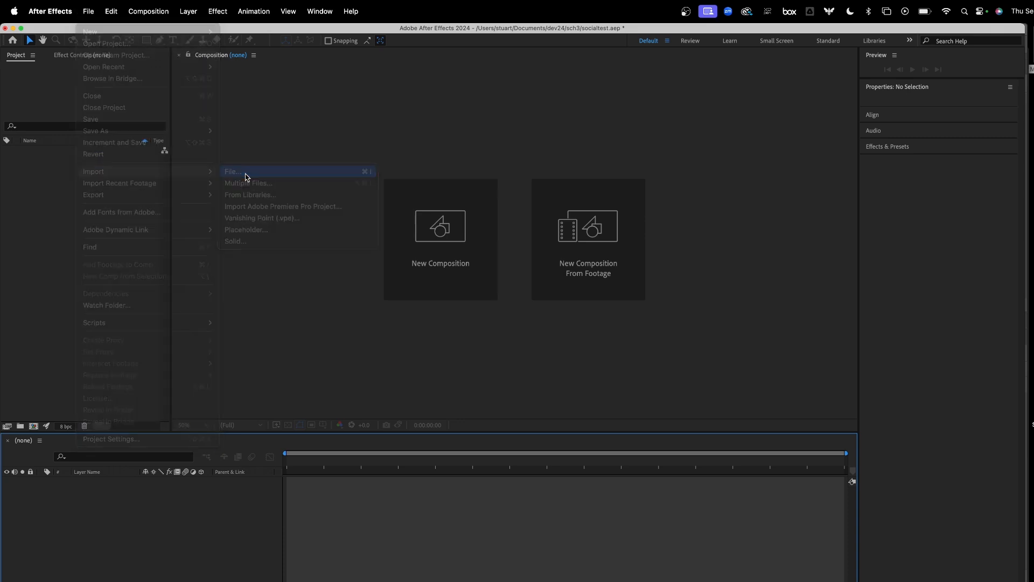
left_click(245, 173)
left_click(509, 253)
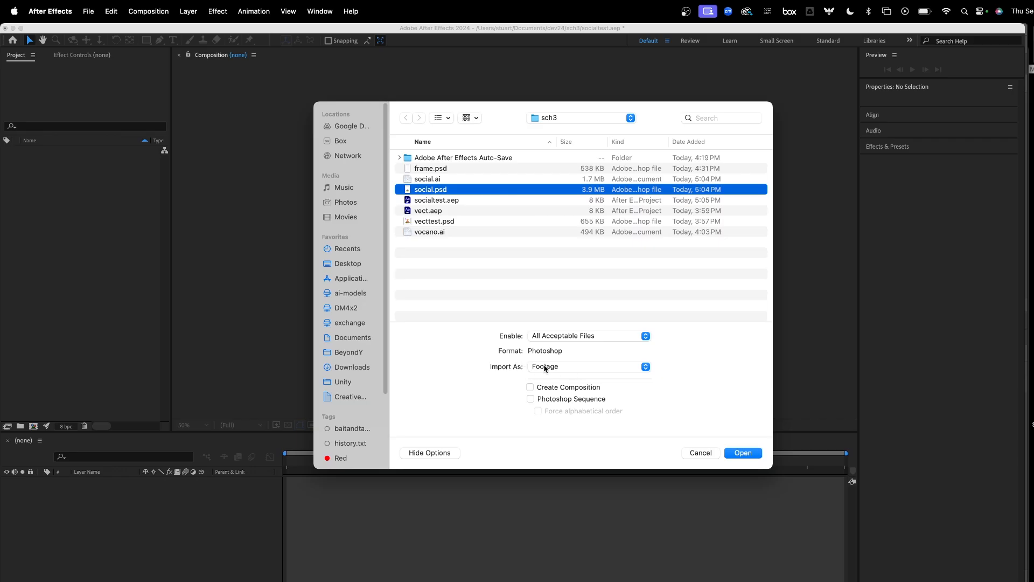
left_click(538, 367)
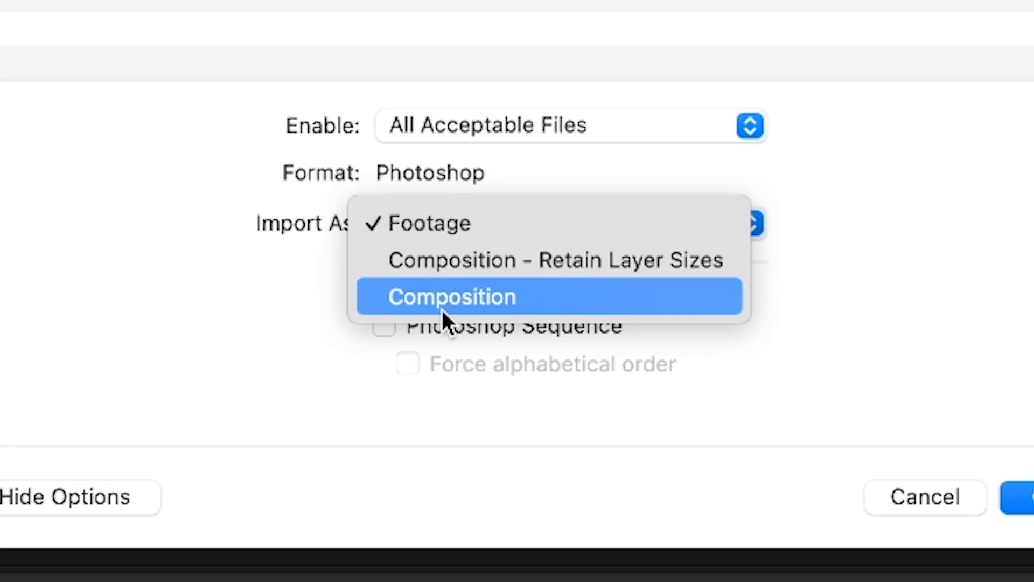
left_click(442, 306)
left_click(746, 456)
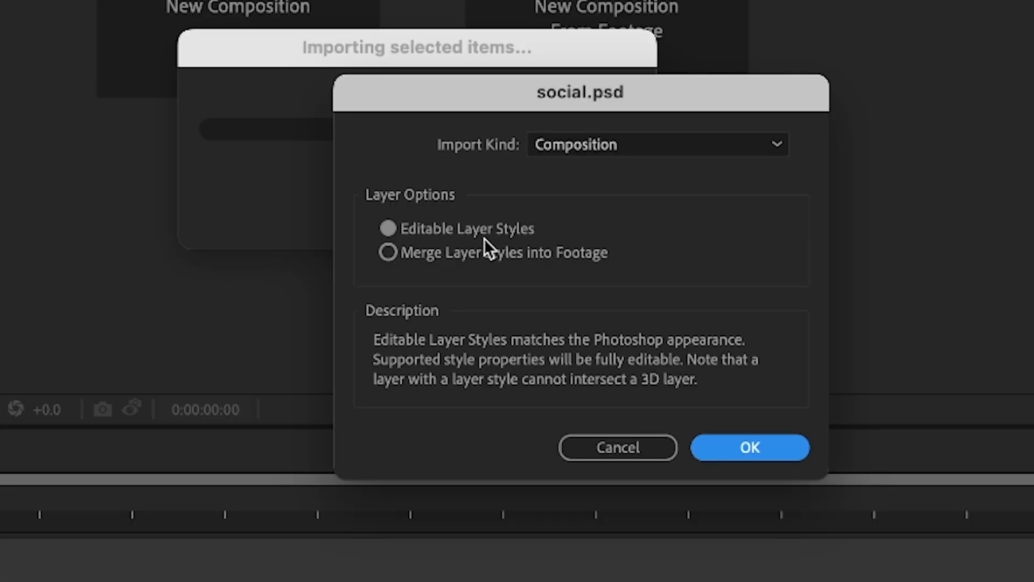
left_click(736, 447)
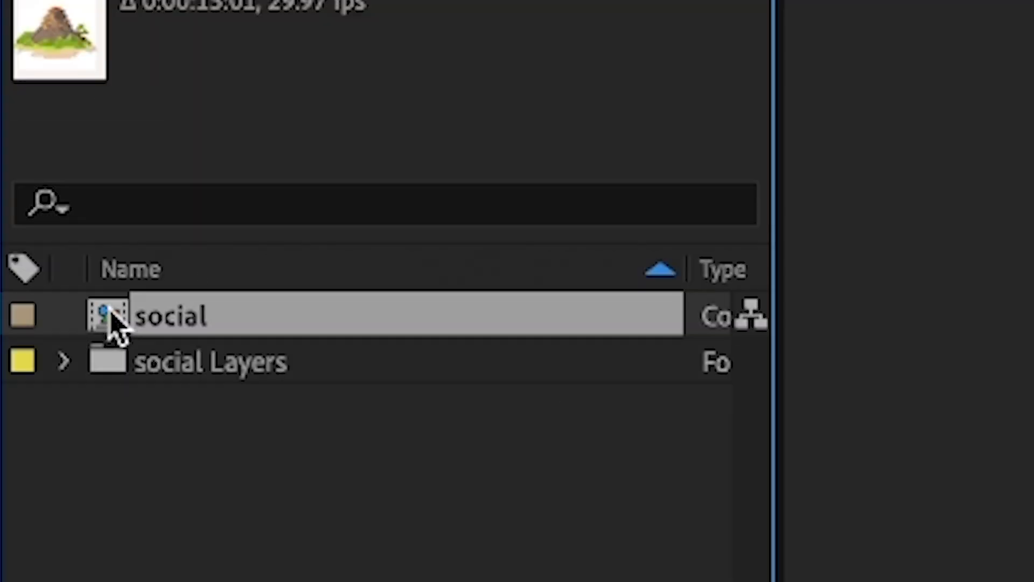
Open the imported social composition in the viewer and timeline.
double_click(108, 313)
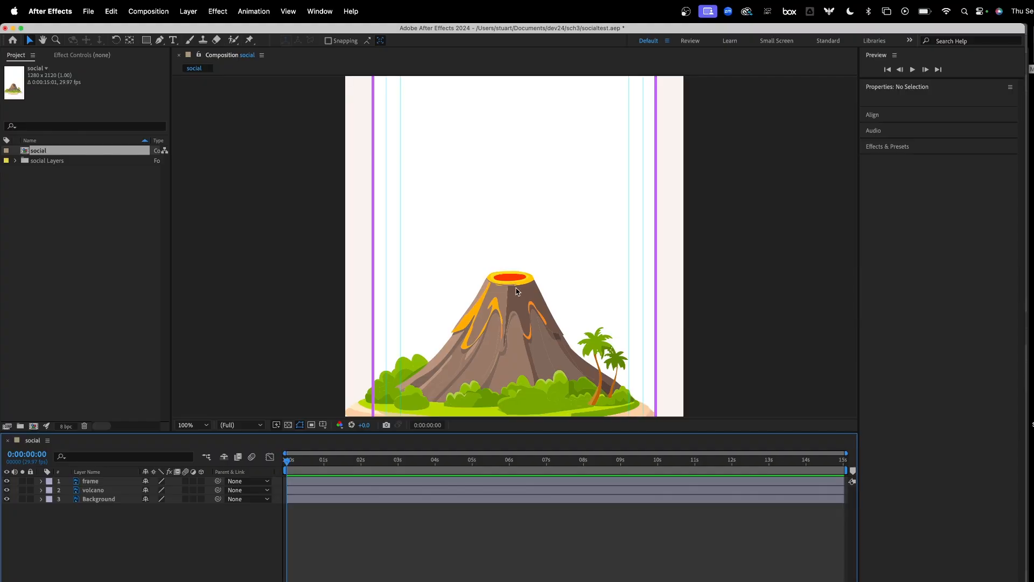
scroll(516, 291, "down", 2)
scroll(515, 291, "up", 2)
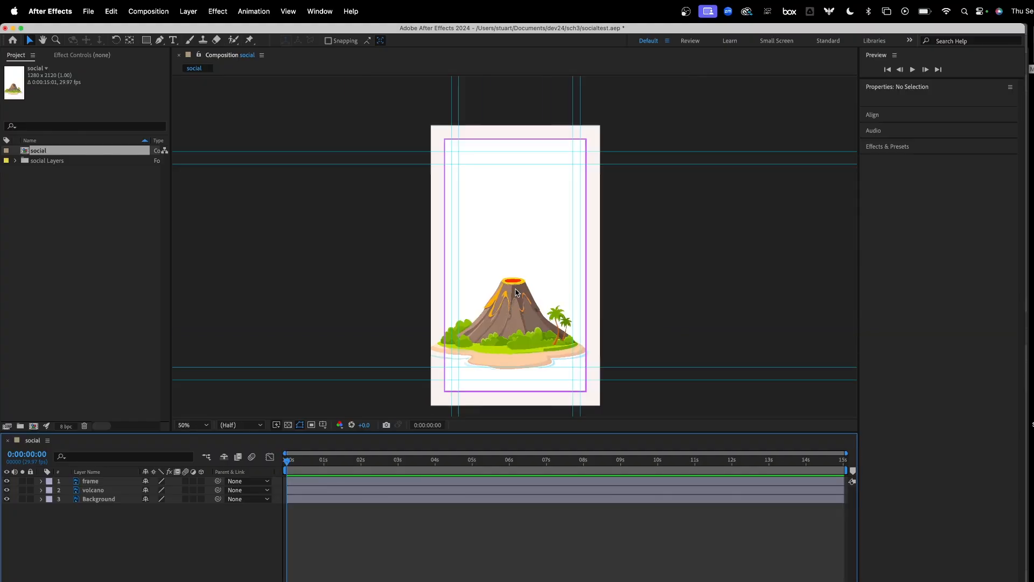
scroll(515, 293, "down", 2)
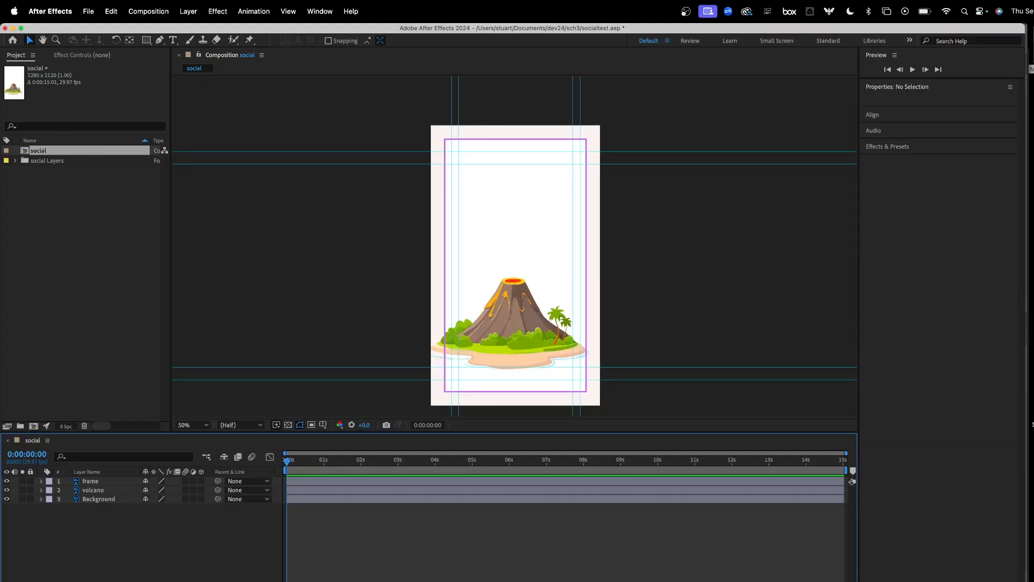
Compare the imported composition with the Photoshop layout and examine the volcano up close in After Effects.
key("super+Tab")
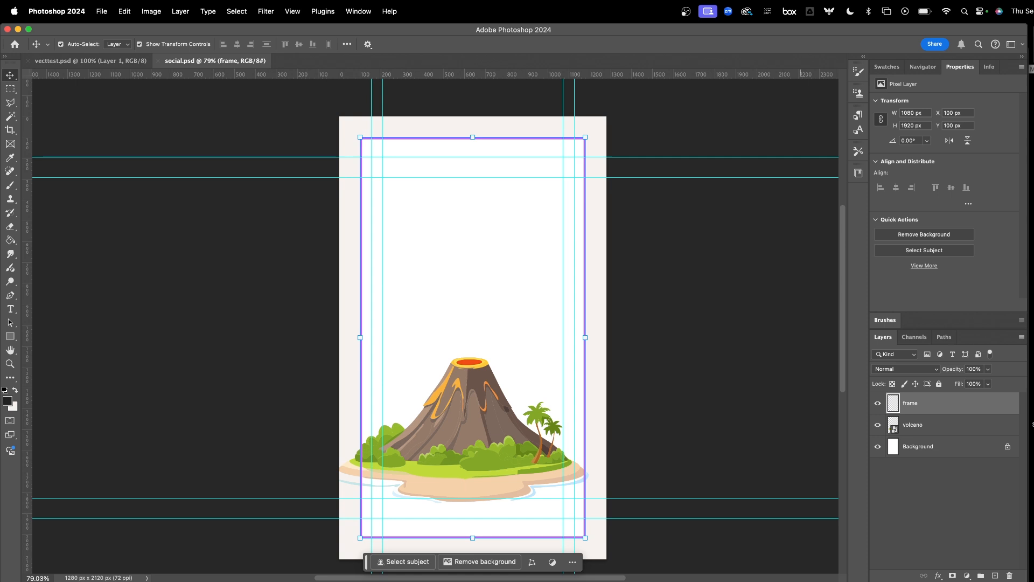
key("super+Tab")
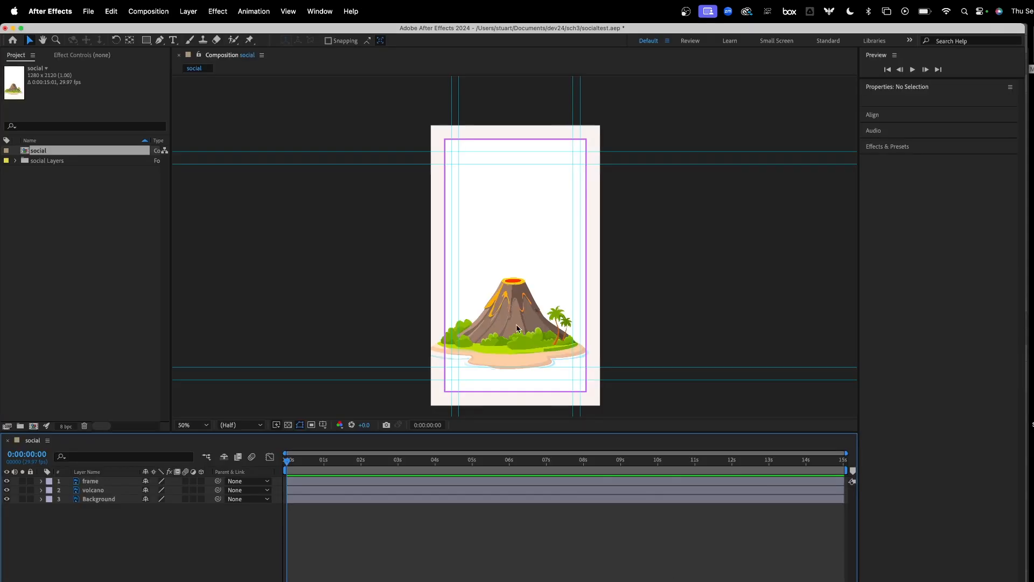
scroll(517, 329, "up", 2)
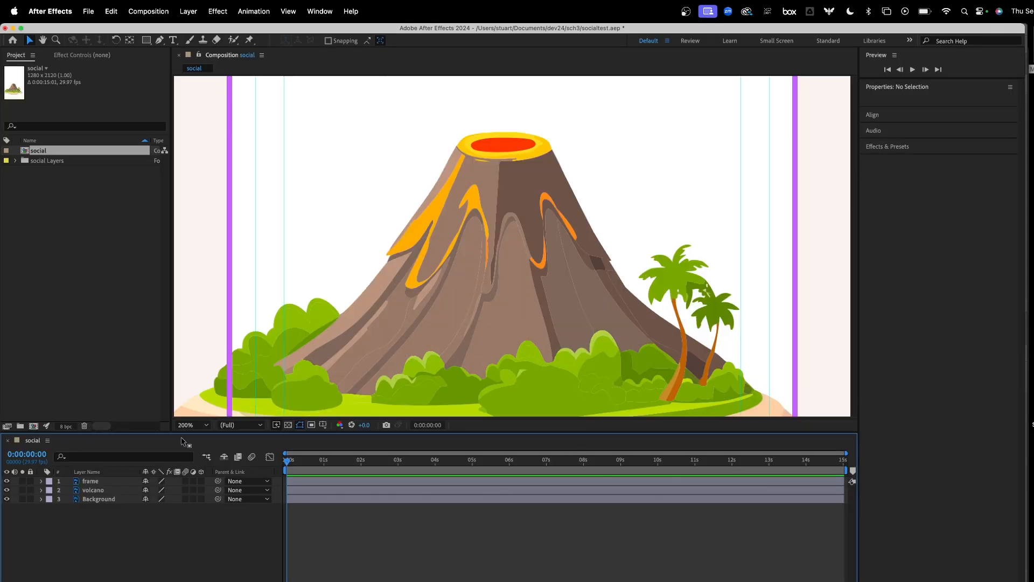
Scale the volcano layer of the social composition up to 954% and move it to about 716, 292.
left_click(104, 491)
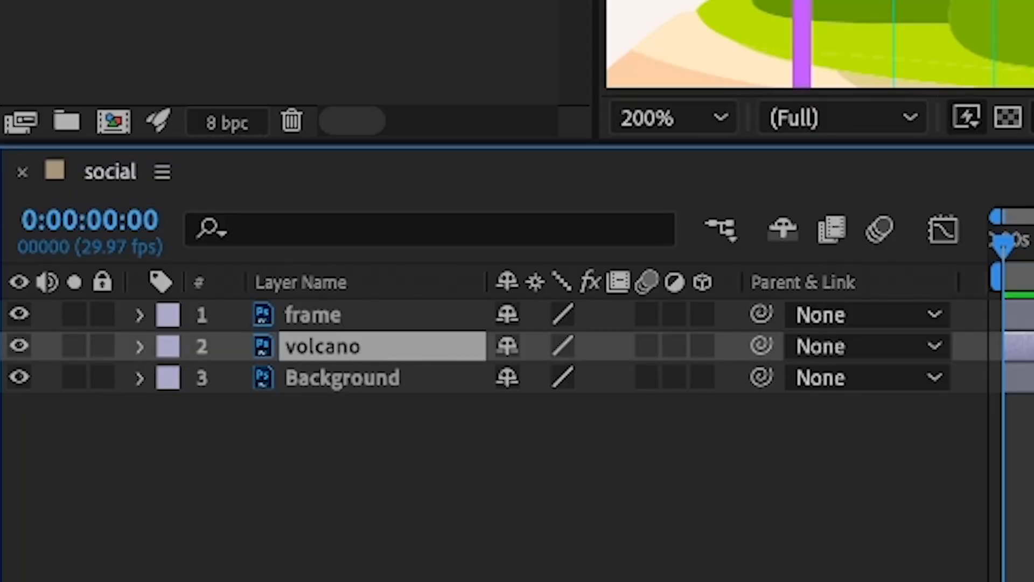
scroll(820, 43, "down", 1)
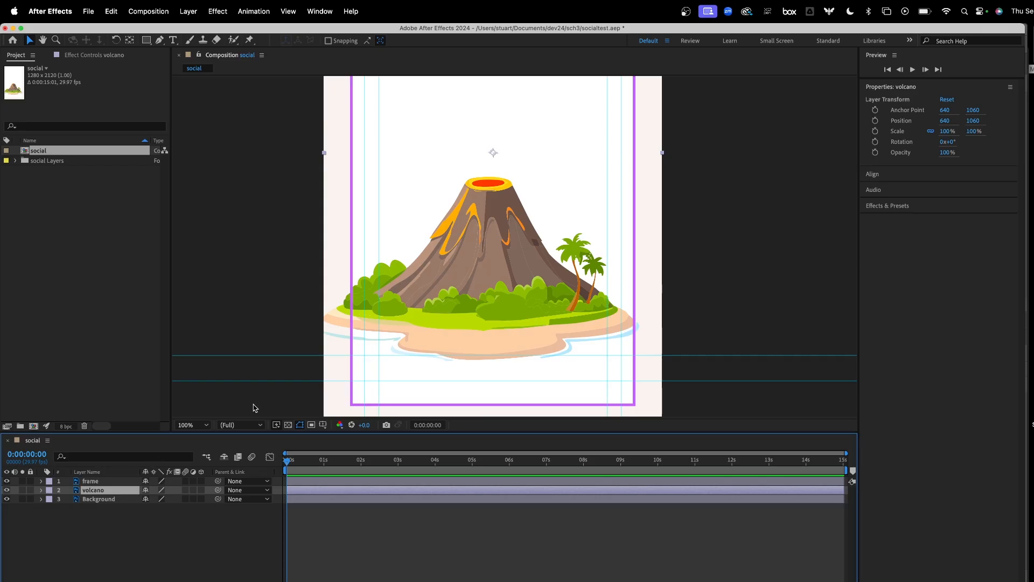
left_click(471, 251)
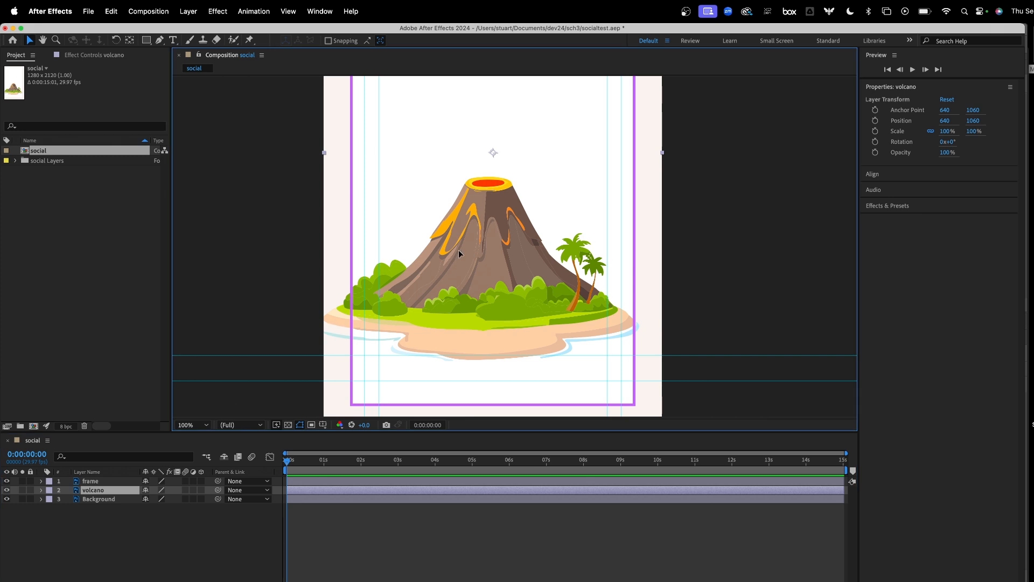
left_click_drag(457, 255, 460, 277)
key("super+z")
key("s")
left_click_drag(159, 501, 611, 494)
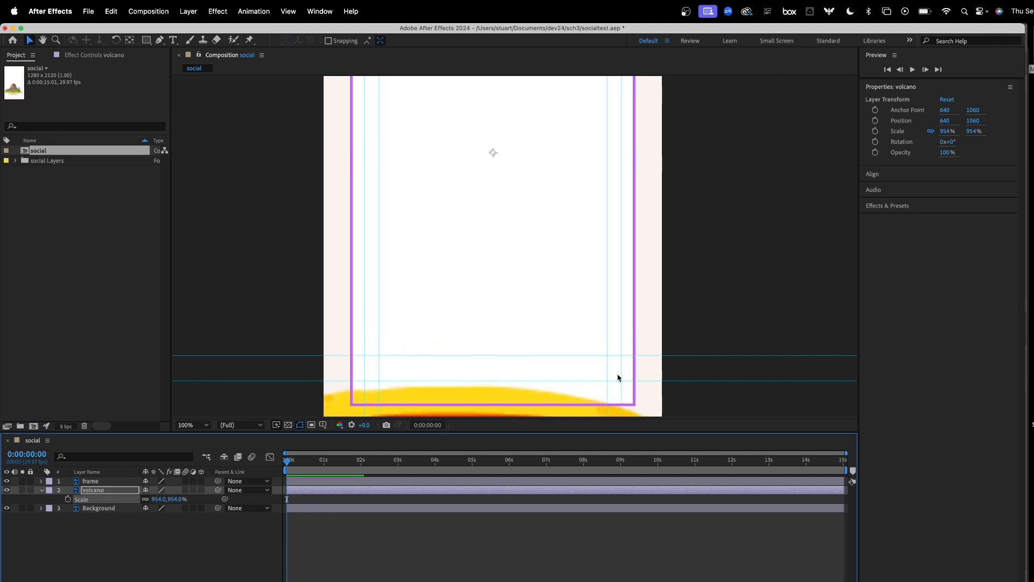
left_click_drag(526, 388, 542, 209)
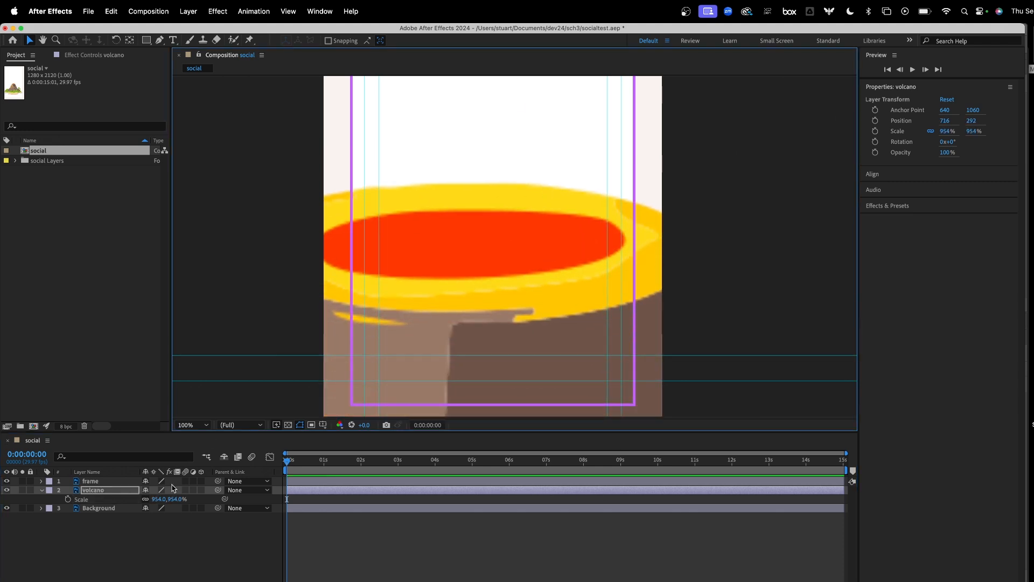
Enlarge the volcano layer further to 1601% and reposition it to about -234, -574 around the crater's edge.
left_click_drag(161, 499, 253, 499)
left_click_drag(534, 307, 504, 194)
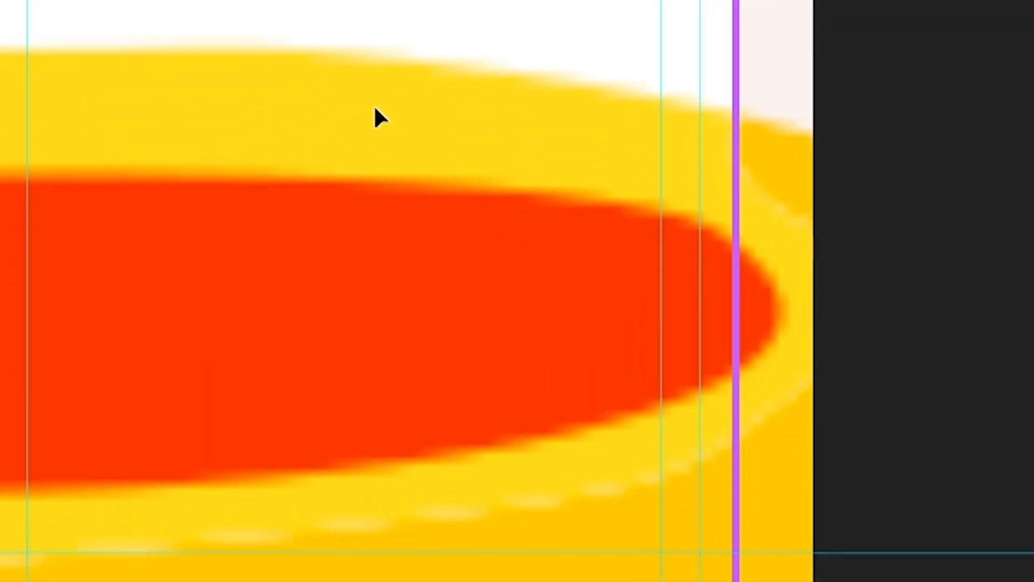
left_click_drag(374, 105, 0, 0)
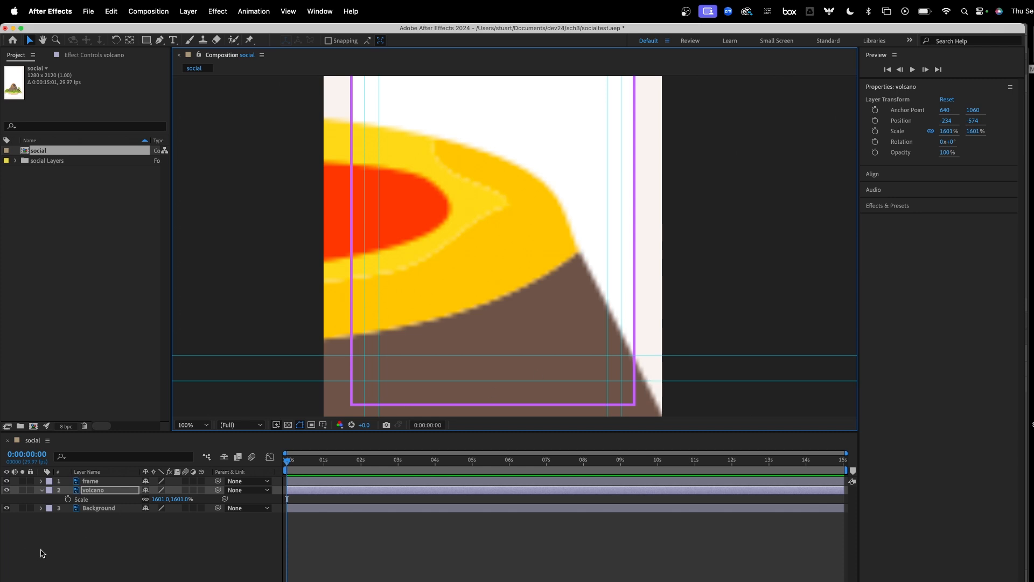
Import social.ai from the sch3 folder into the project as a Composition.
left_click(42, 550)
left_click(69, 305)
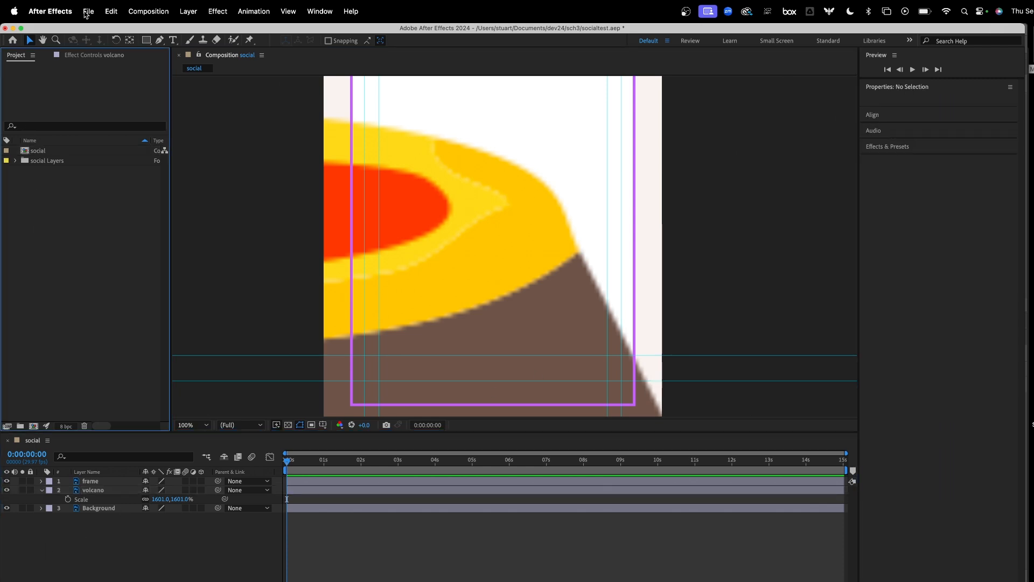
left_click(87, 13)
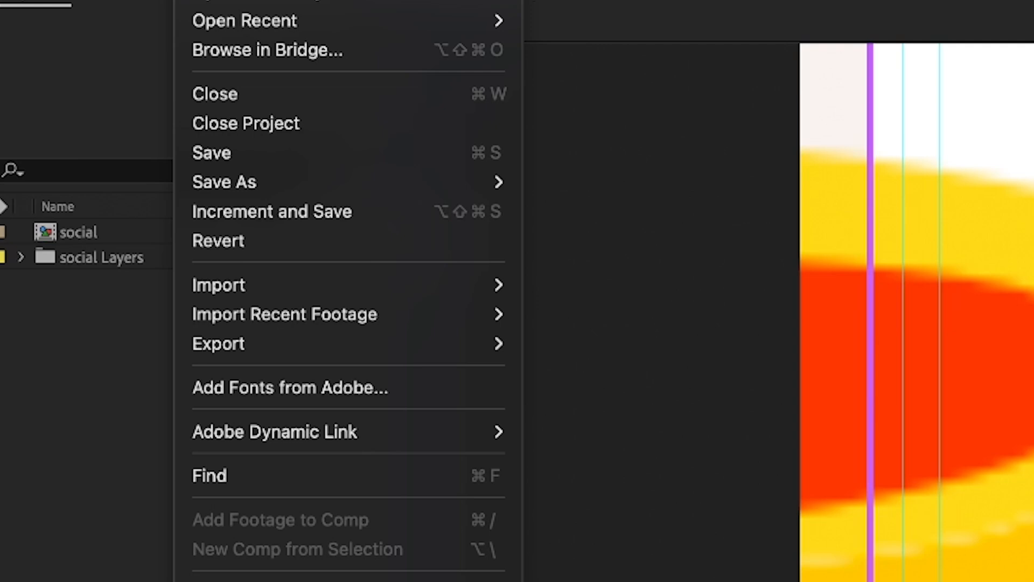
mouse_move(342, 289)
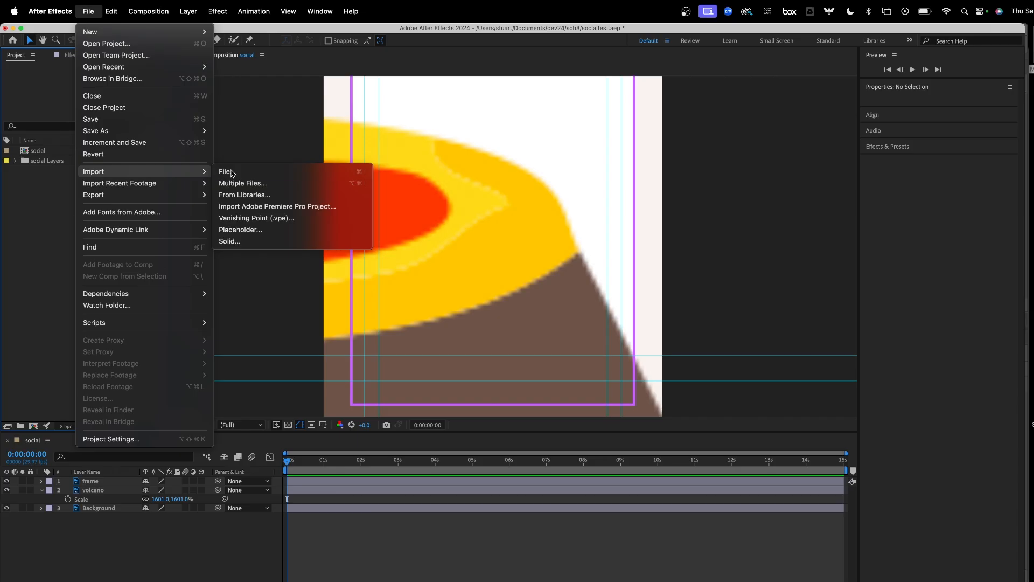
left_click(226, 172)
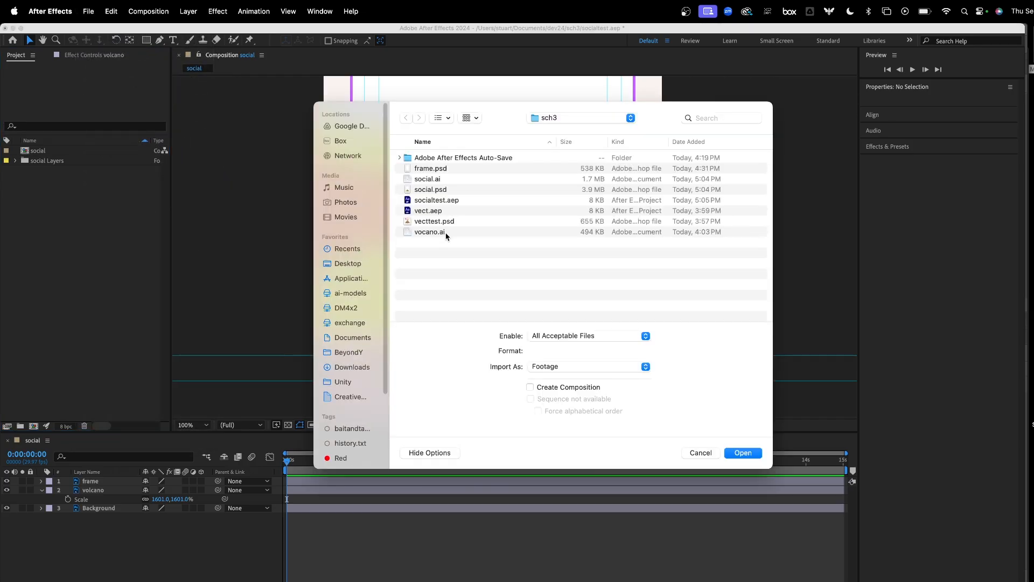
left_click(429, 180)
left_click(590, 366)
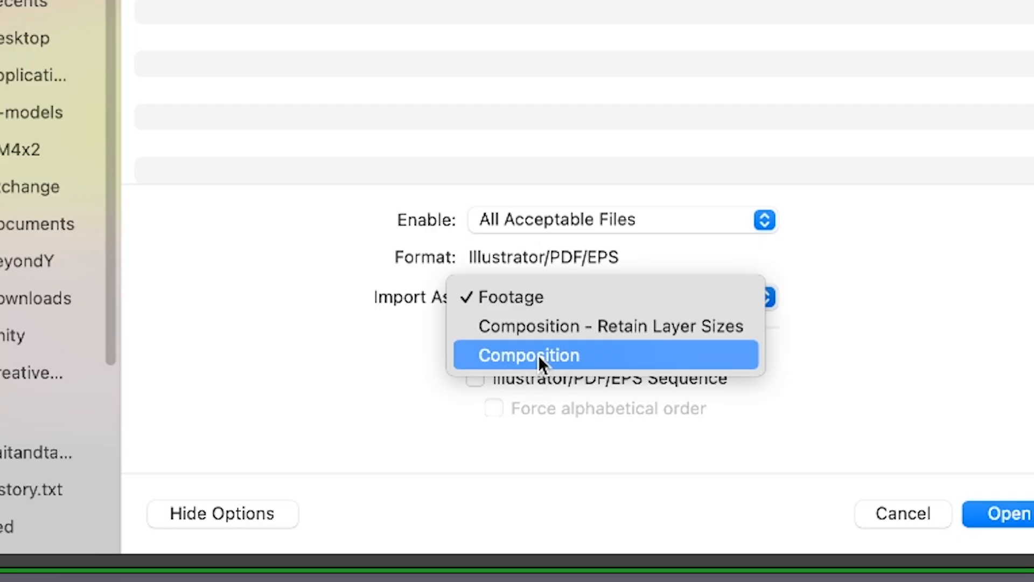
left_click(540, 357)
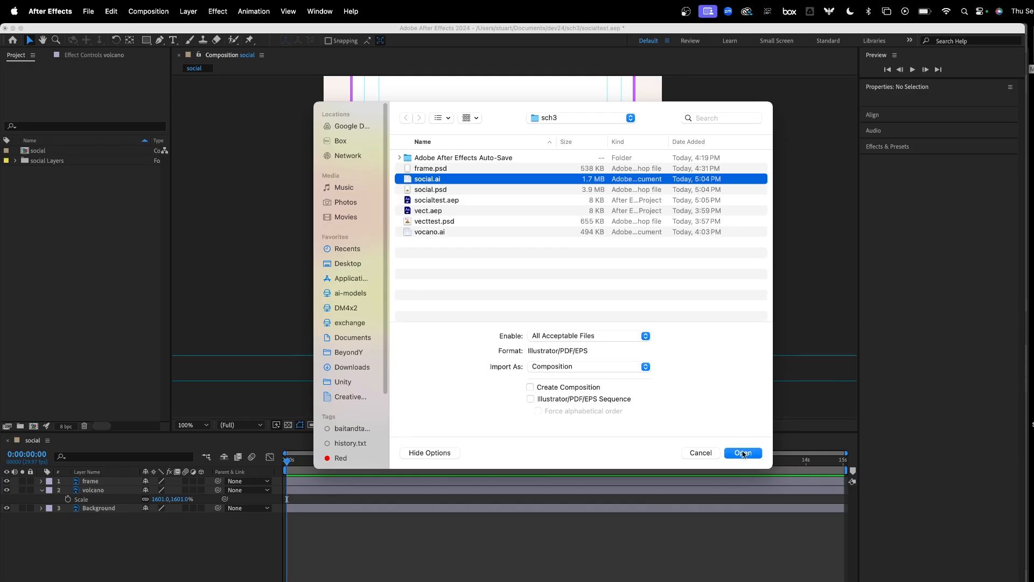
left_click(743, 453)
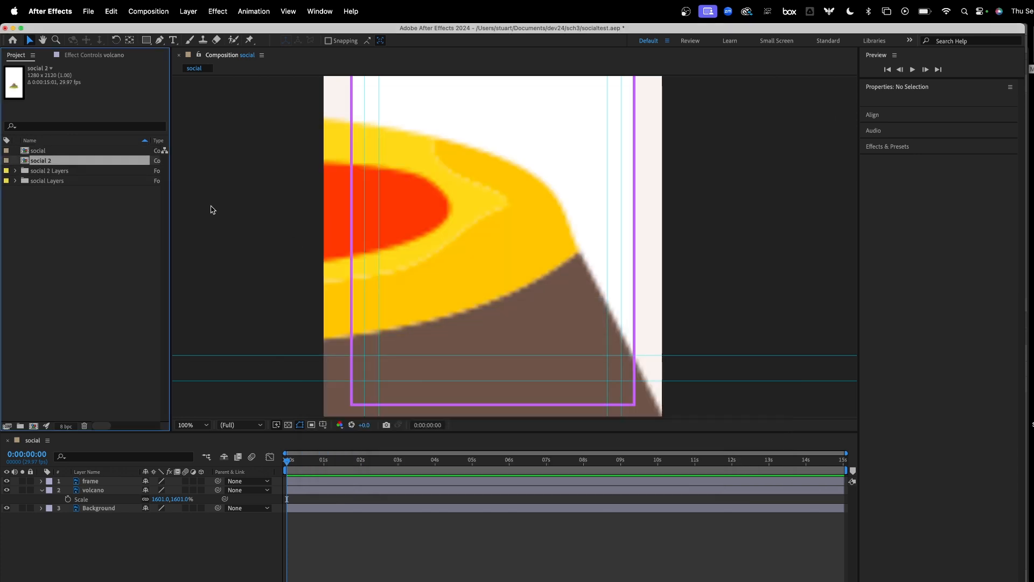
Open the composition imported from social.ai and bring its volcano artwork into close view.
double_click(27, 162)
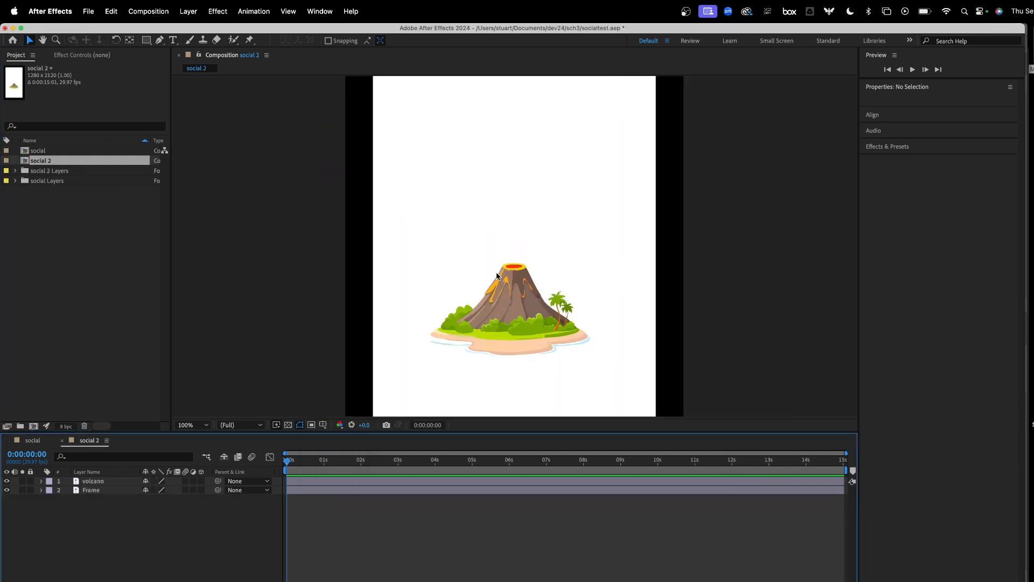
scroll(512, 287, "down", 2)
scroll(512, 288, "up", 4)
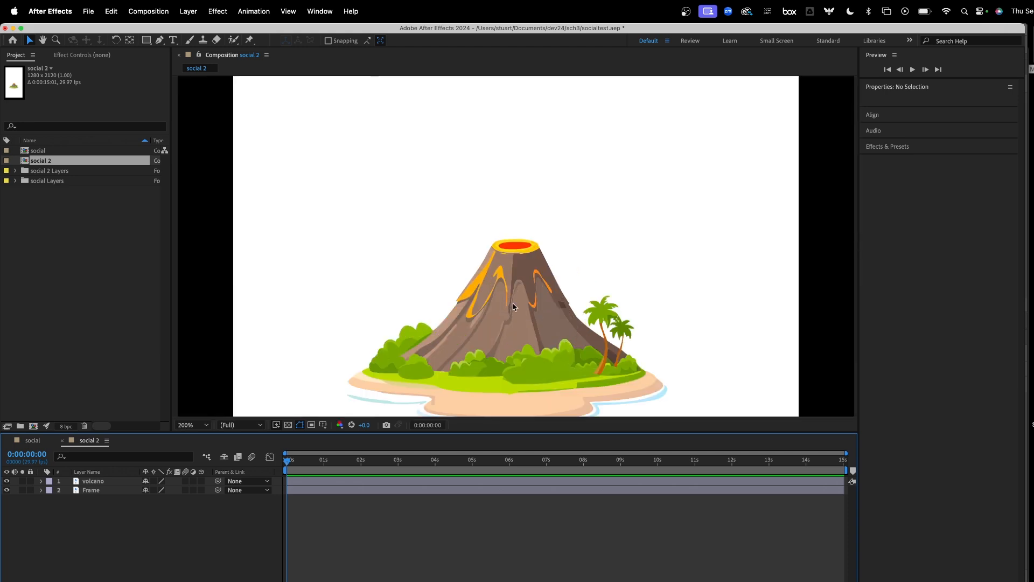
Turn on continuous rasterization for the volcano layer and move the layer to about 592, 1066.
left_click(513, 305)
scroll(513, 305, "up", 3)
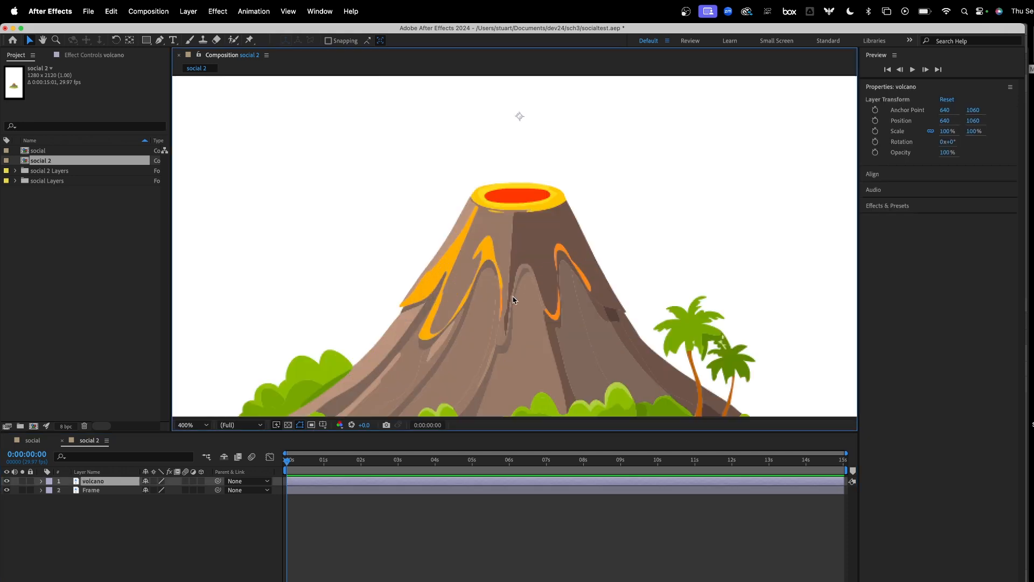
scroll(512, 303, "down", 2)
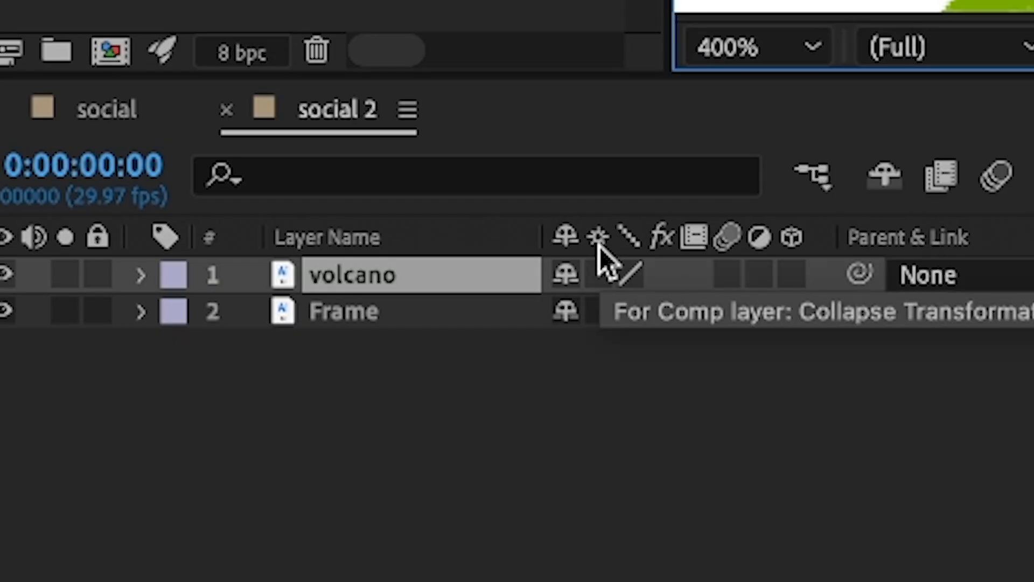
left_click(601, 276)
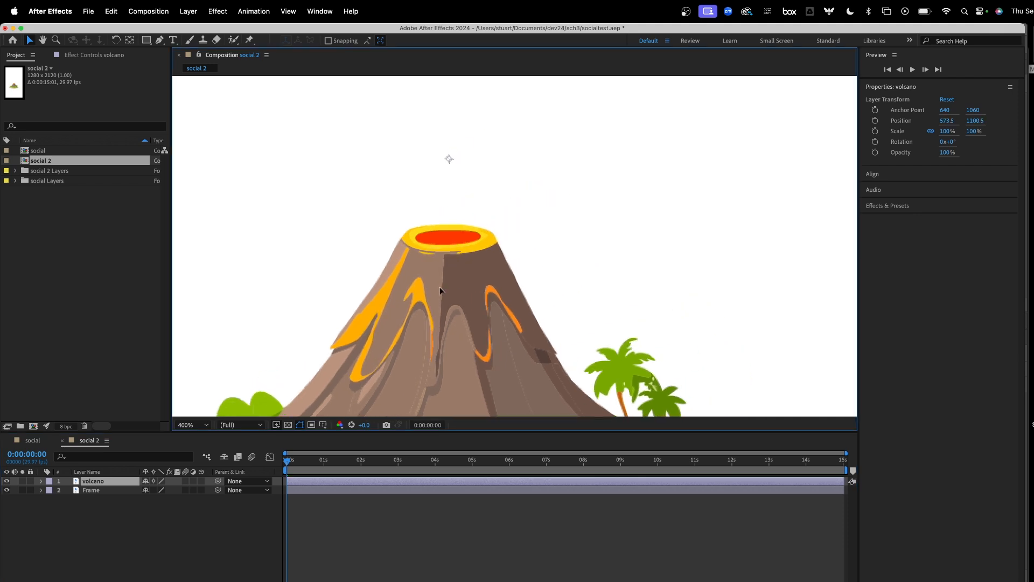
left_click_drag(345, 342, 463, 249)
Scale the continuously rasterized volcano layer up to 1006%, checking the crater's edges along the way.
key("s")
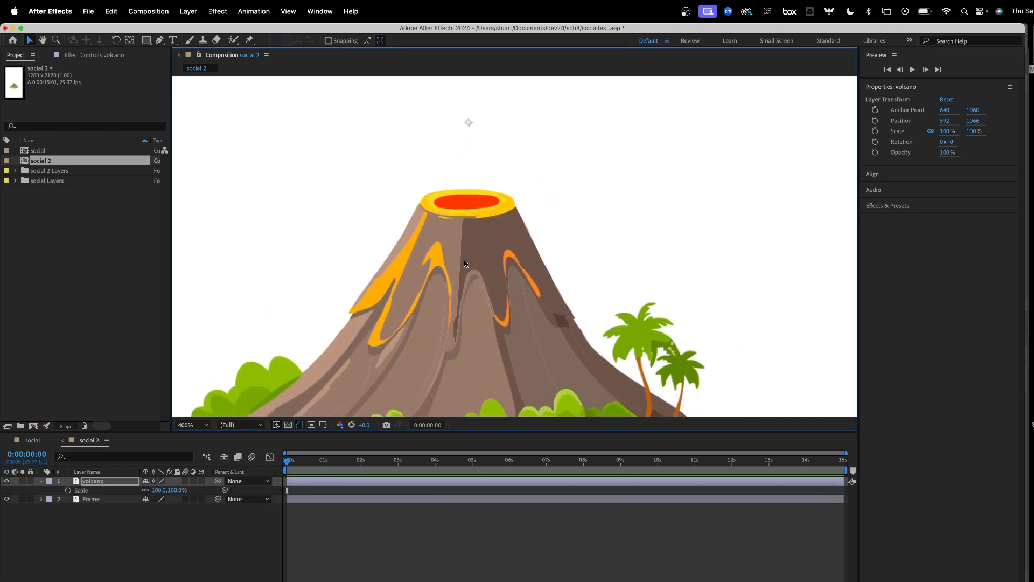
left_click_drag(161, 489, 351, 489)
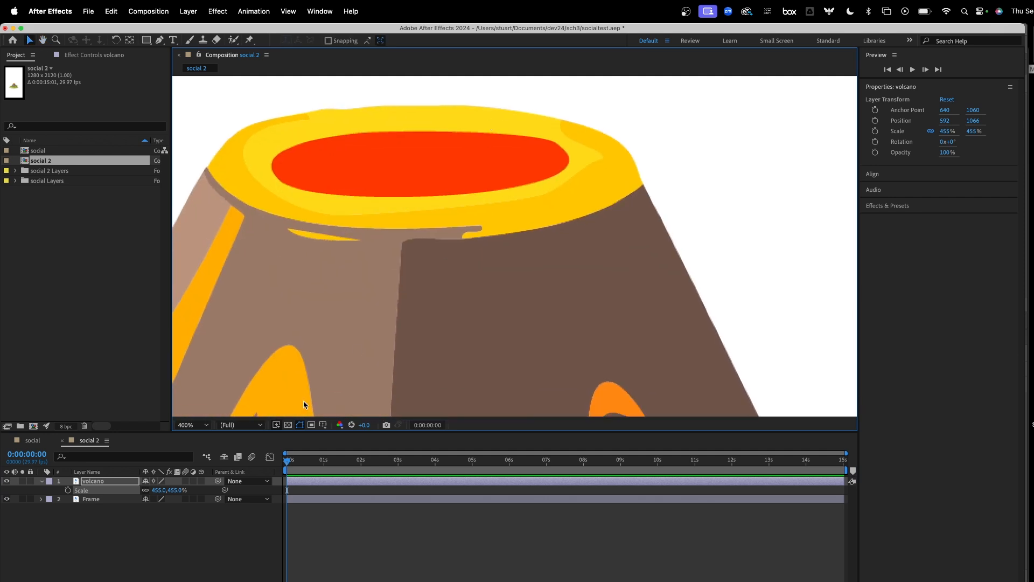
left_click_drag(160, 489, 353, 474)
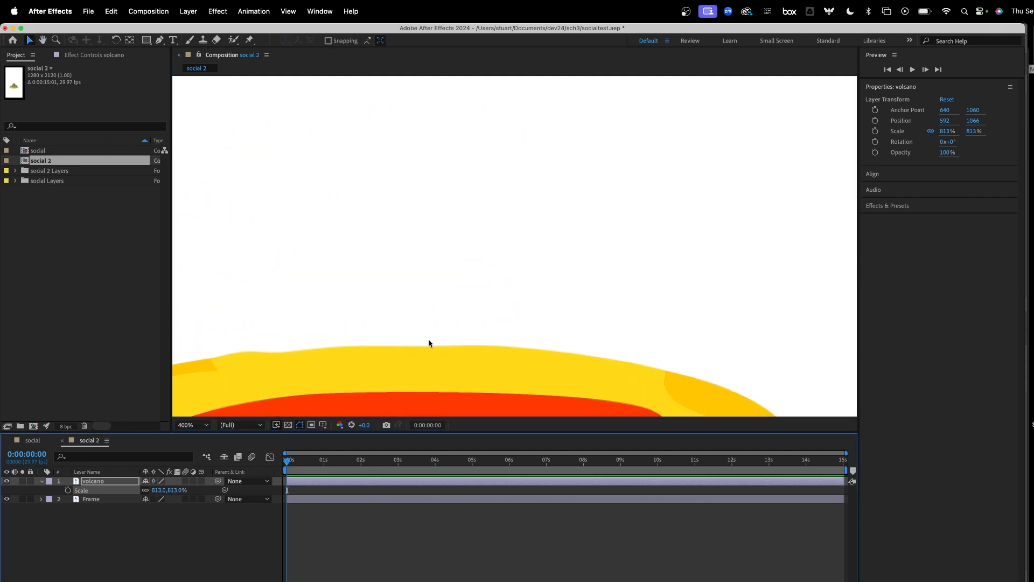
key("space")
left_click_drag(429, 341, 350, 97)
left_click_drag(674, 371, 540, 227)
left_click_drag(175, 489, 279, 462)
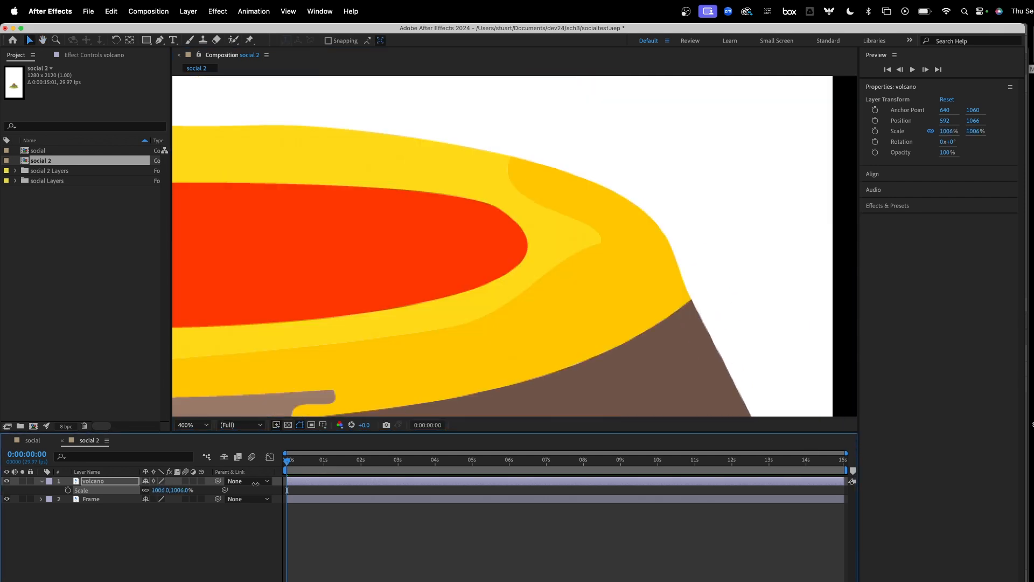
Examine the edge sharpness of the enlarged volcano at several magnifications in the social 2 composition.
scroll(468, 316, "down", 6)
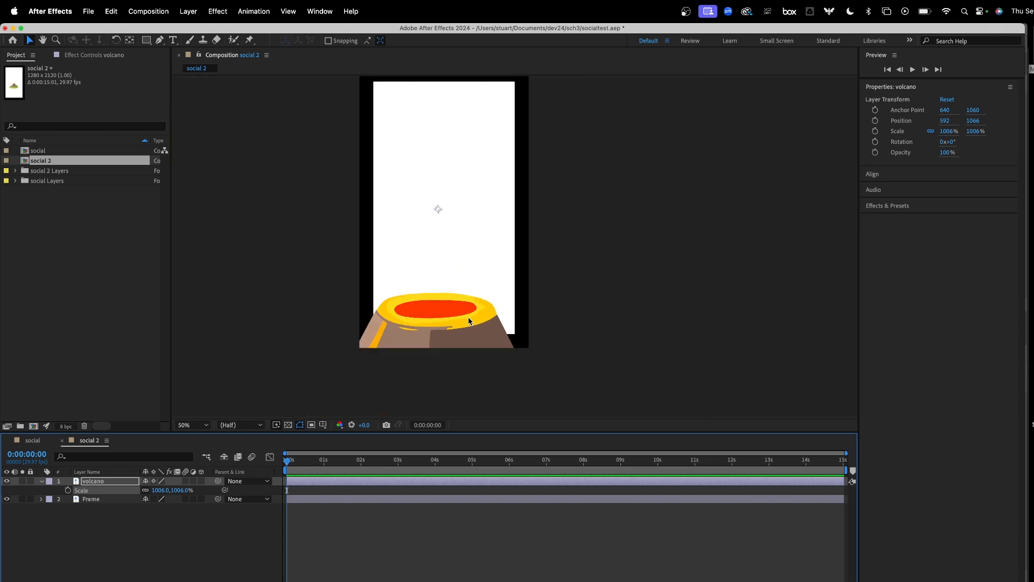
scroll(467, 319, "up", 2)
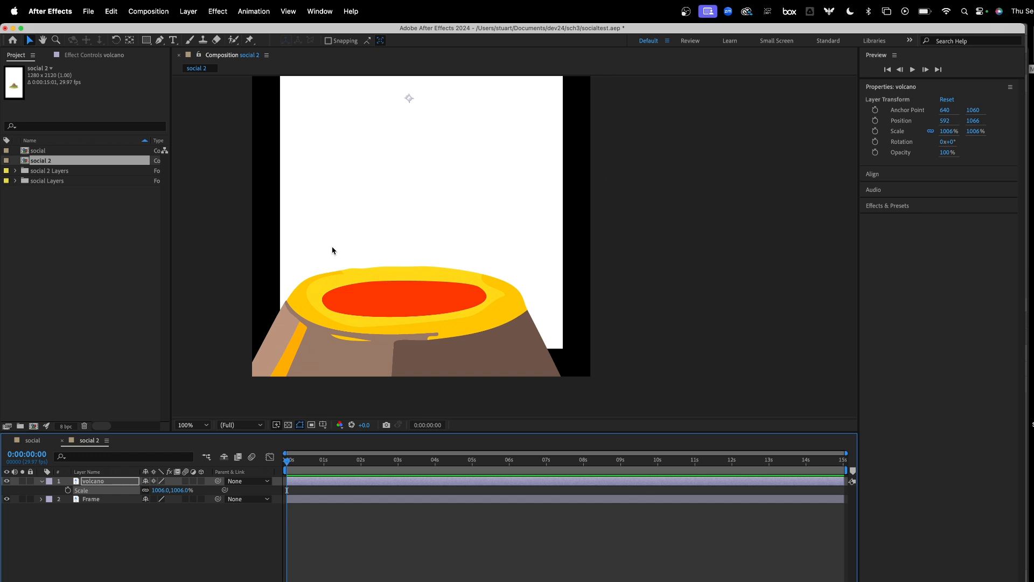
scroll(493, 340, "up", 1)
left_click_drag(493, 340, 491, 184)
scroll(490, 186, "up", 1)
scroll(490, 185, "down", 1)
scroll(491, 184, "down", 2)
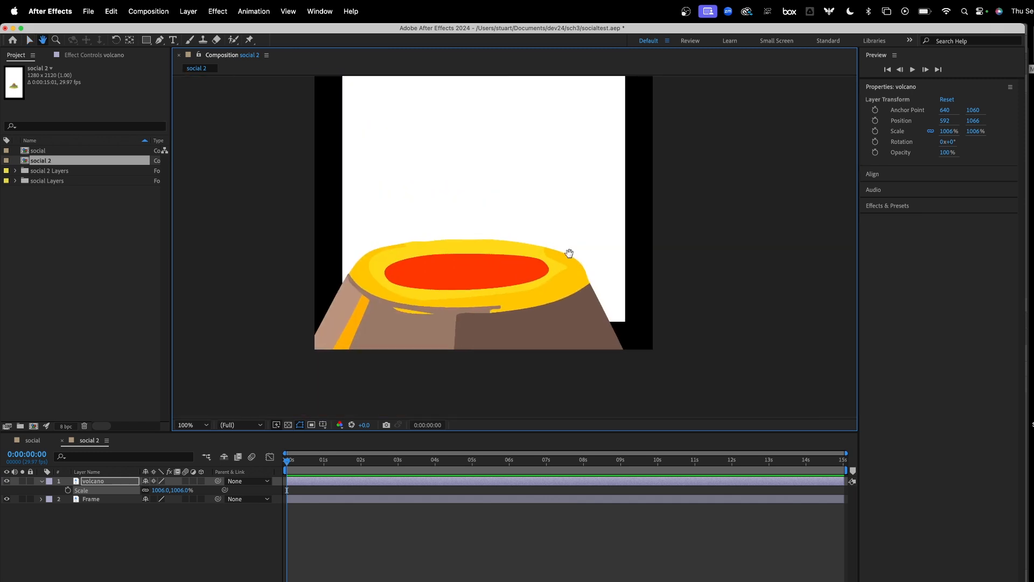
left_click_drag(470, 315, 486, 74)
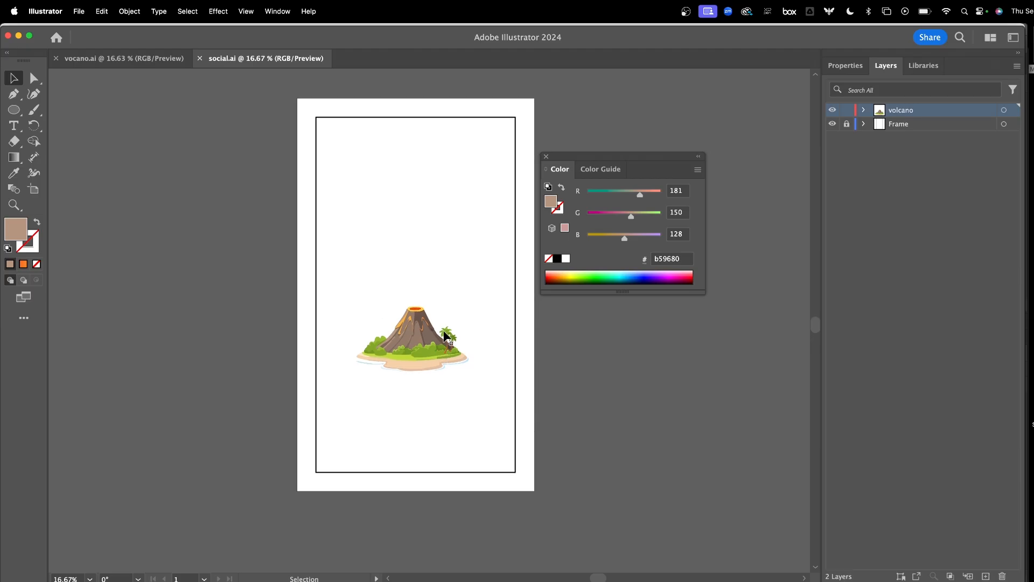
Switch to Illustrator and examine the original volcano artwork in social.ai up close and in full.
scroll(442, 321, "up", 2)
scroll(441, 321, "up", 3)
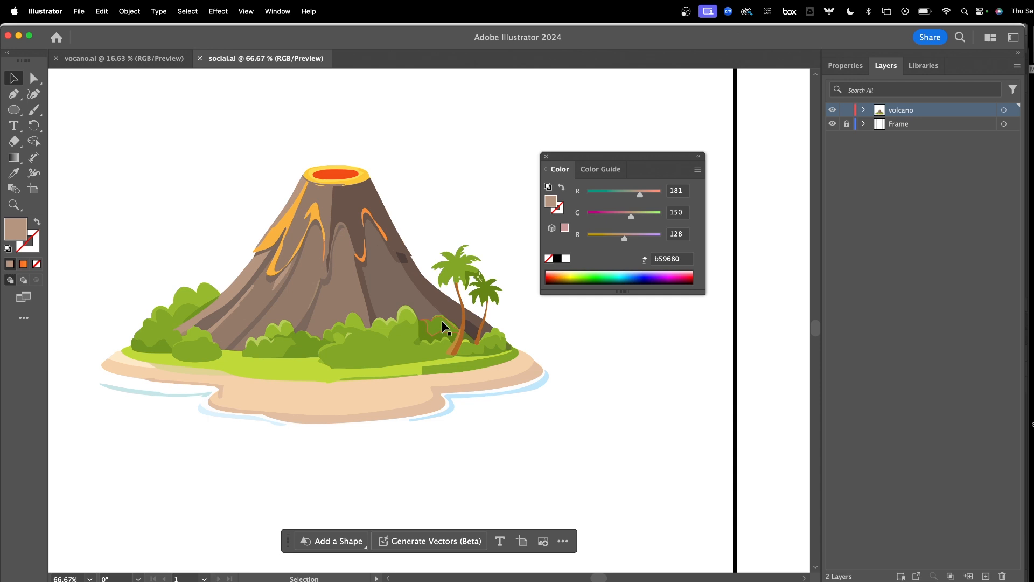
scroll(441, 321, "down", 5)
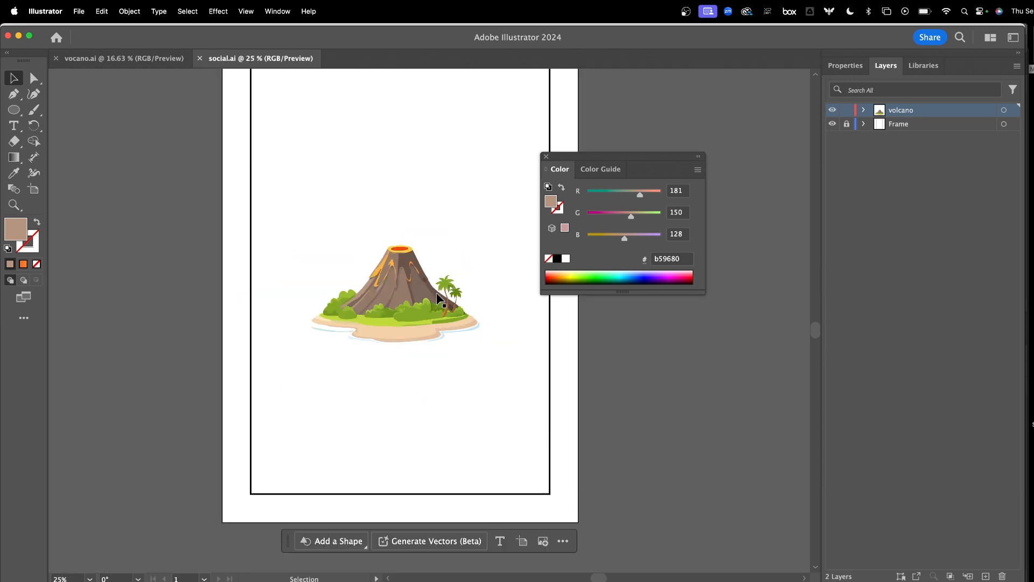